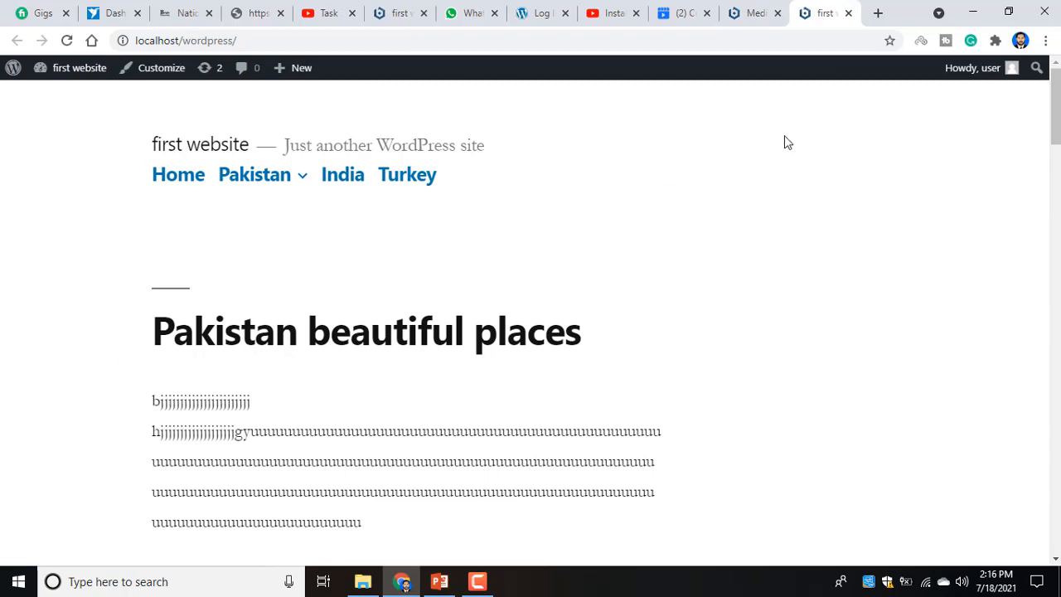
# Step: Open the media library in the site's admin area and look at its page for uploading new media
pyautogui.click(753, 13)
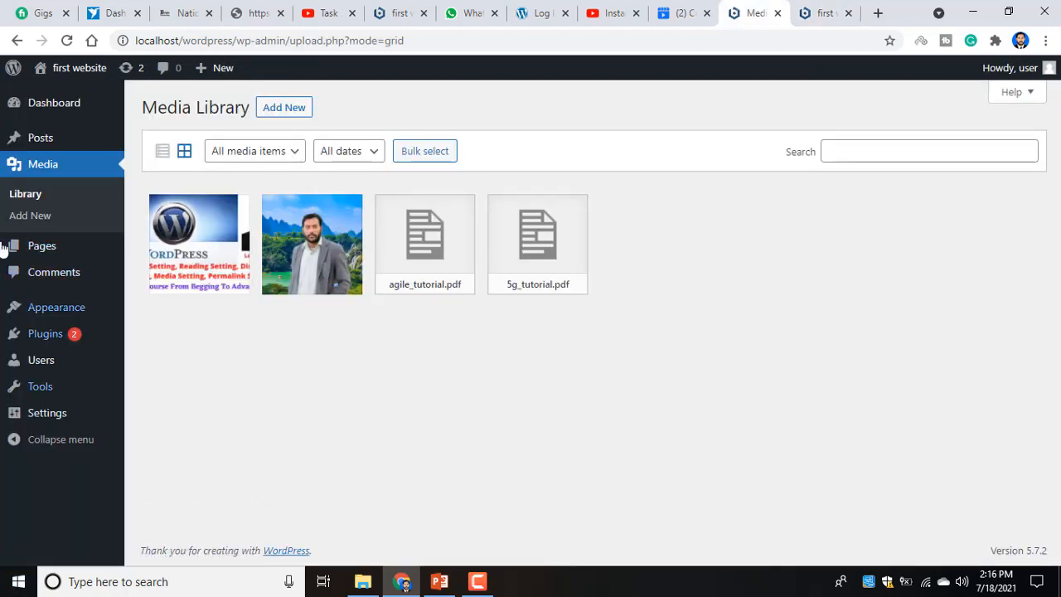
pyautogui.click(35, 170)
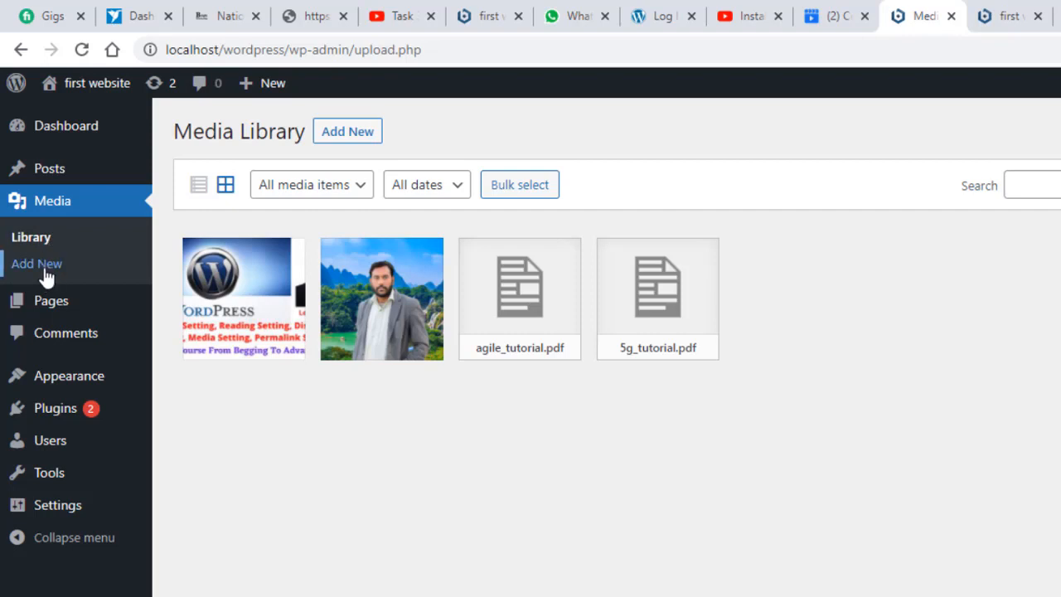
pyautogui.click(44, 270)
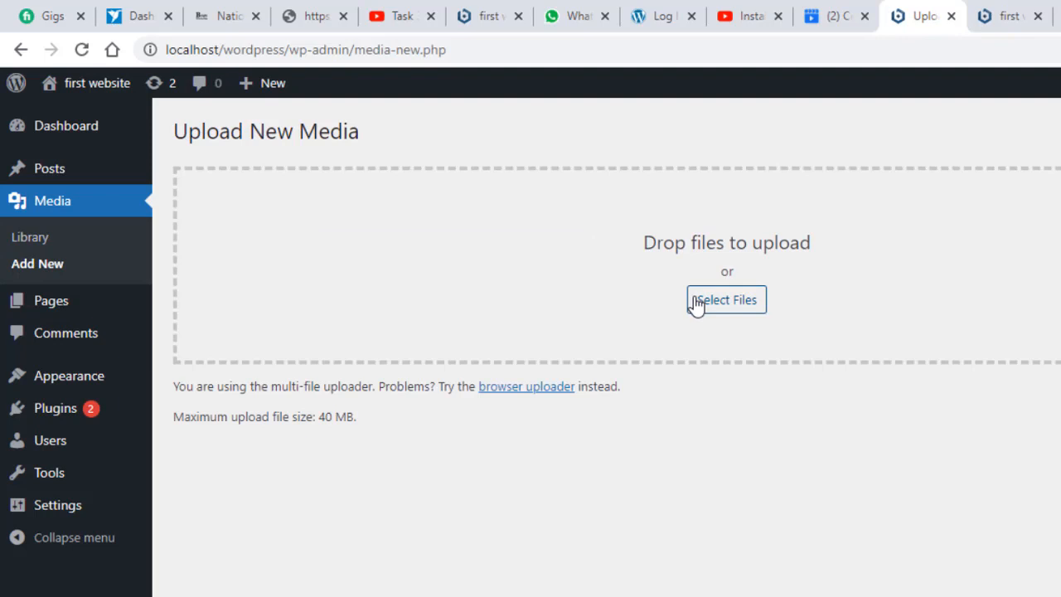
pyautogui.click(66, 207)
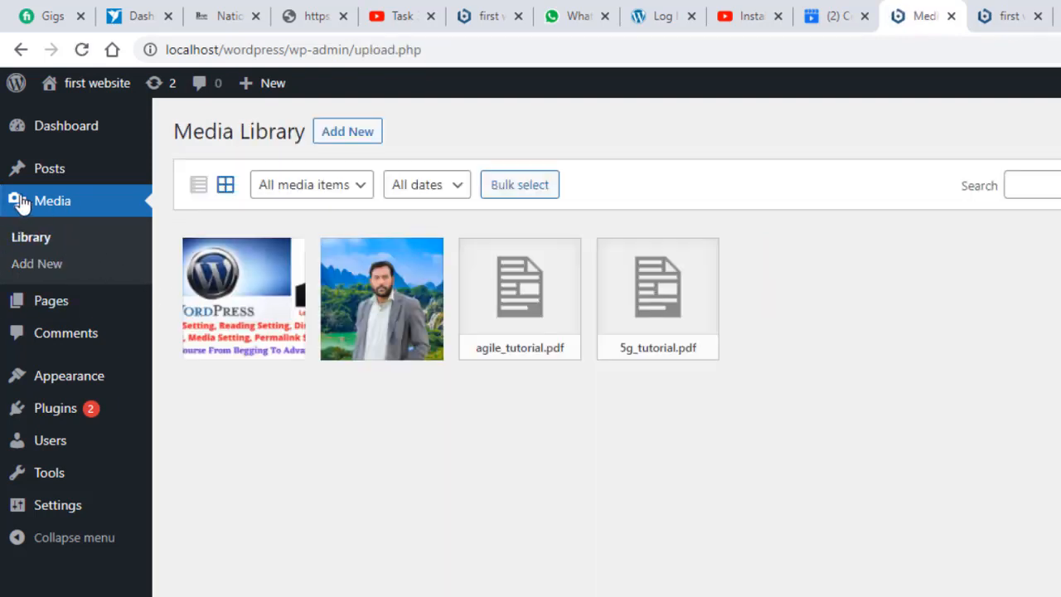
pyautogui.click(35, 241)
pyautogui.click(57, 212)
# Step: Examine the images used in the posts on the site's front page and compare them with the media library
pyautogui.click(991, 15)
pyautogui.hotkey('ctrl', 'a')
pyautogui.click(1024, 332)
pyautogui.scroll(-5, 1024, 332)
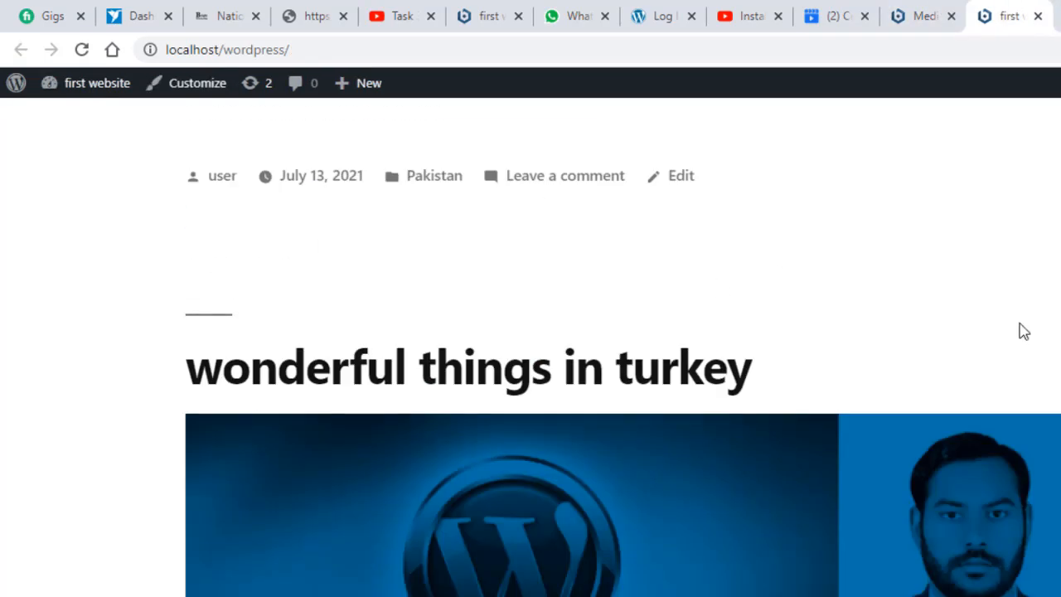
pyautogui.click(910, 10)
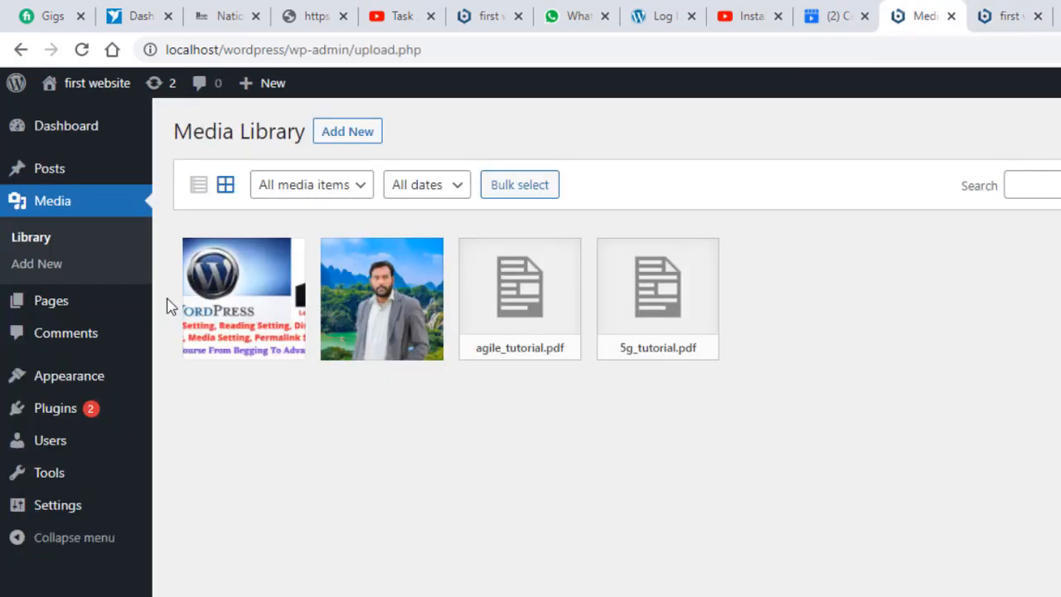
pyautogui.click(1023, 10)
pyautogui.scroll(-3, 746, 398)
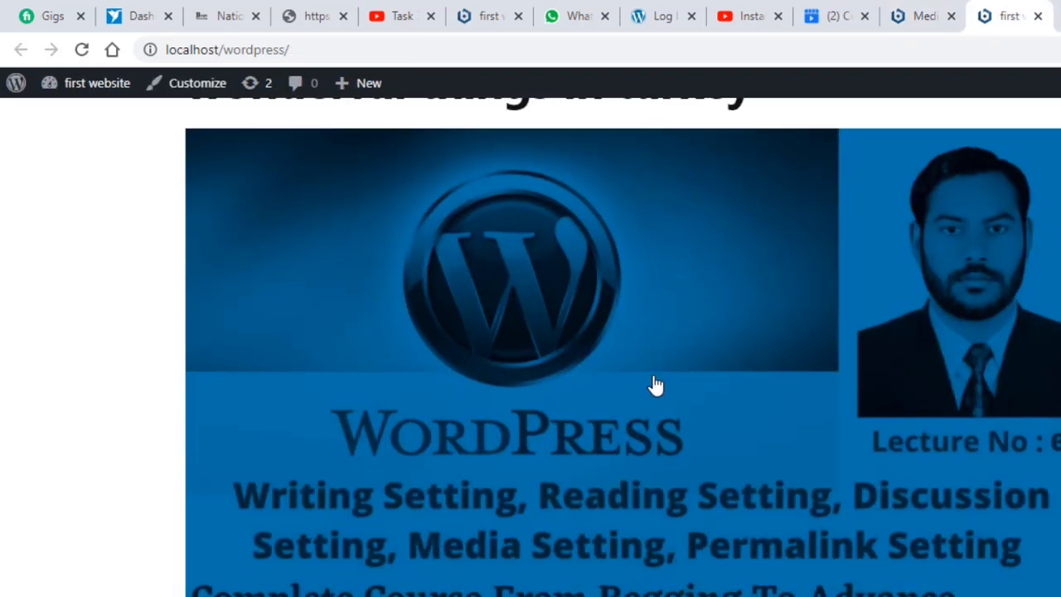
pyautogui.scroll(-10, 916, 440)
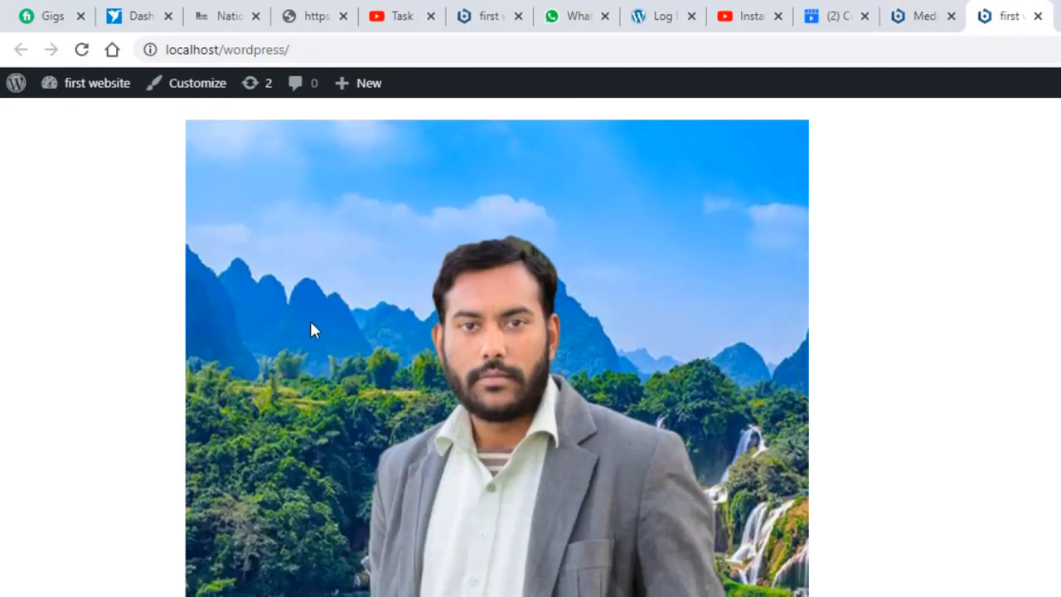
pyautogui.click(925, 10)
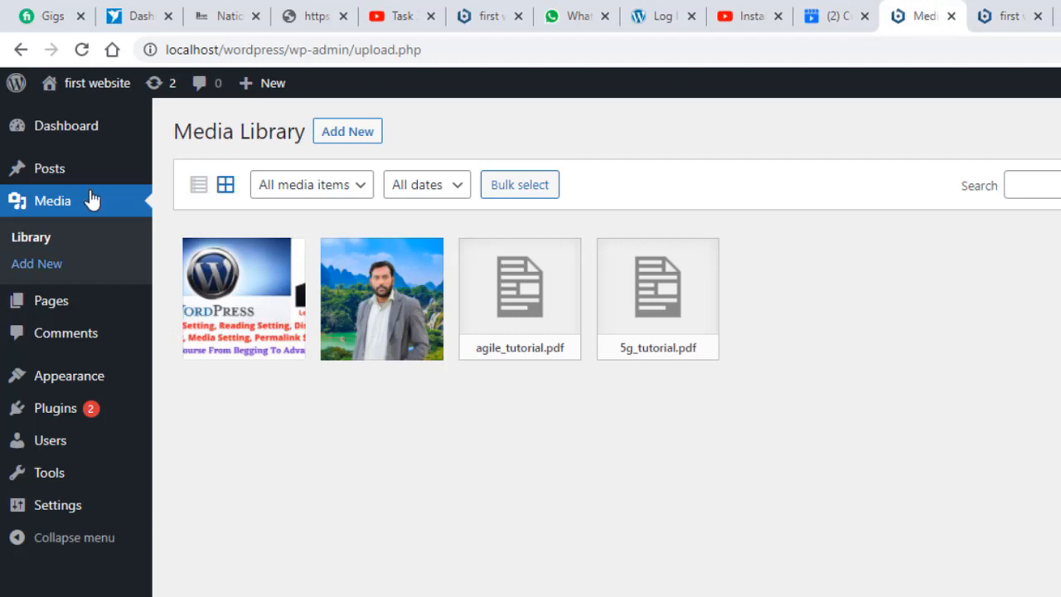
# Step: Upload torres-del-paine-6356782_1920, wind-power-1357419_1920 and woman-2564660_640 from the Downloads folder to the media library
pyautogui.click(70, 209)
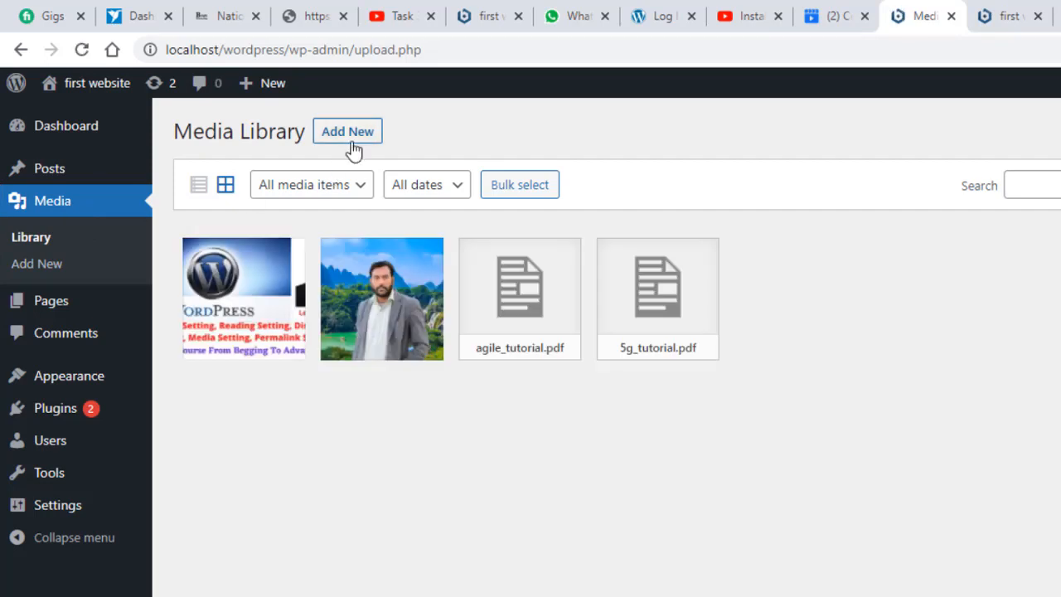
pyautogui.click(353, 149)
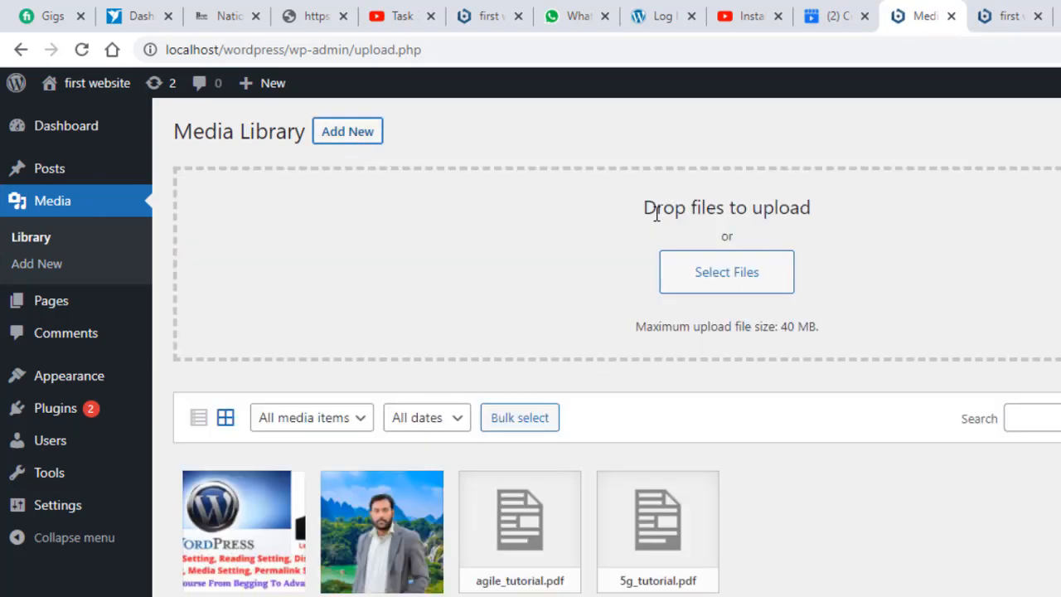
pyautogui.moveTo(656, 214); pyautogui.dragTo(665, 217)
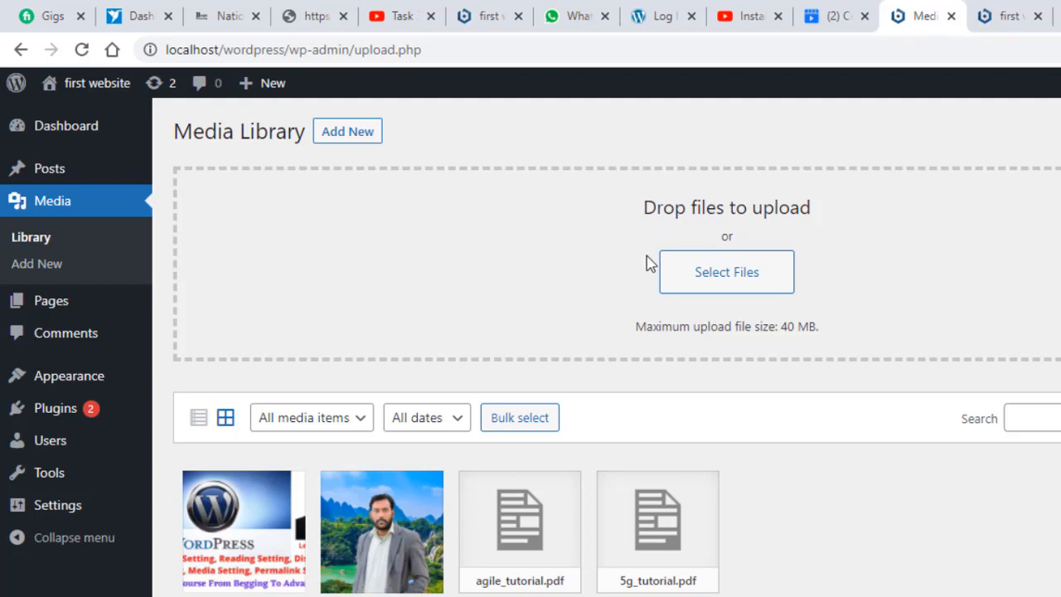
pyautogui.click(751, 286)
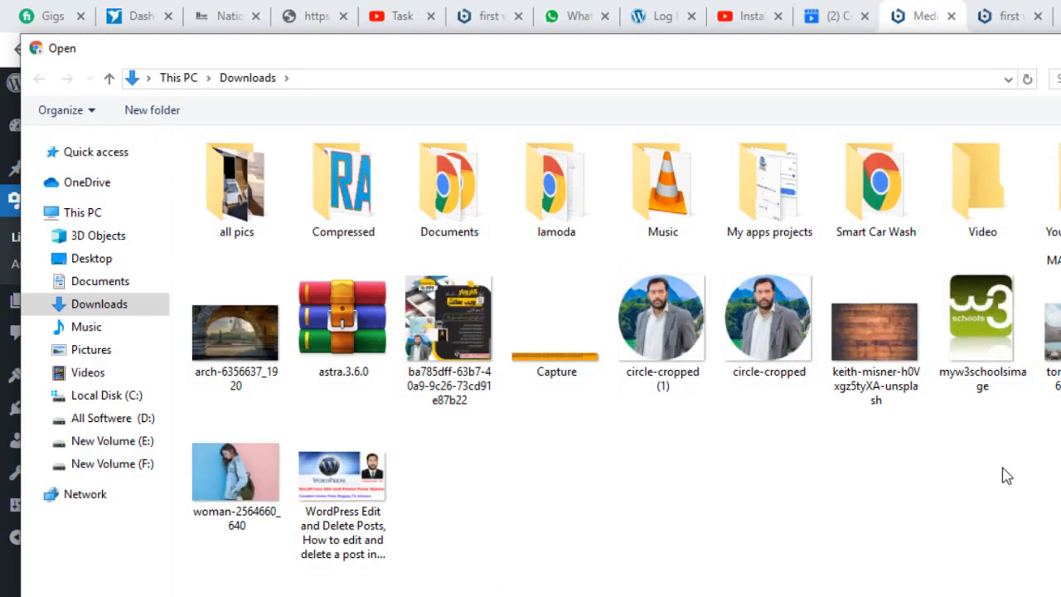
pyautogui.moveTo(1060, 441); pyautogui.dragTo(1060, 328)
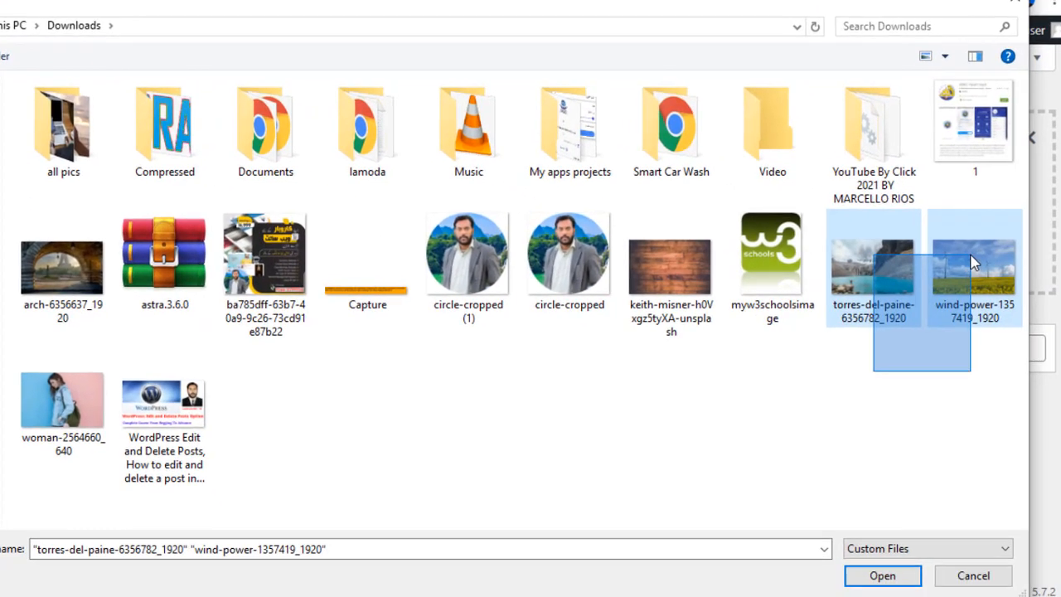
pyautogui.moveTo(974, 263); pyautogui.dragTo(974, 265)
pyautogui.click(914, 390)
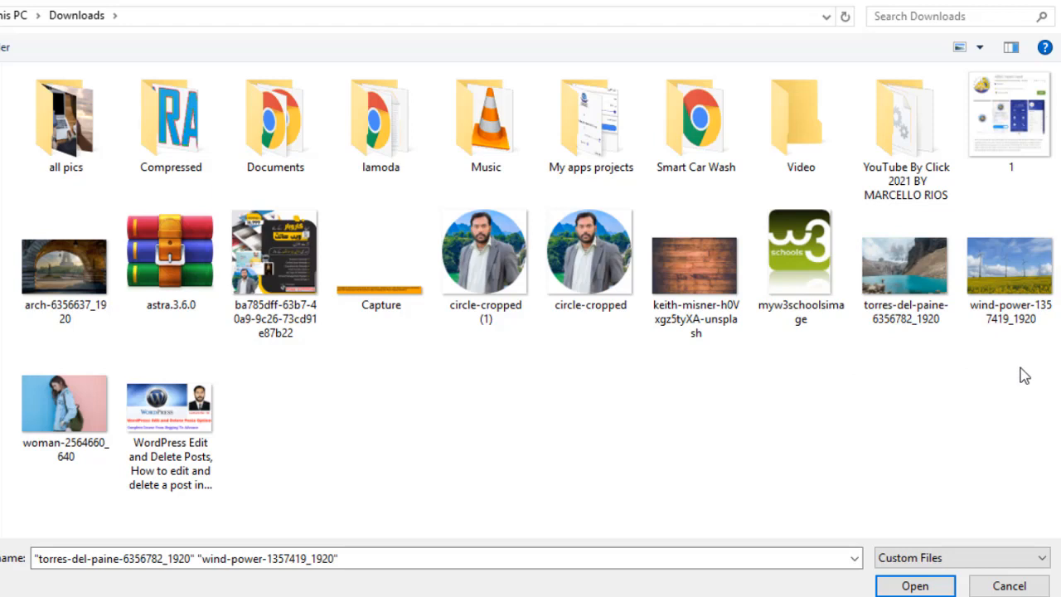
pyautogui.moveTo(1021, 367); pyautogui.dragTo(880, 288)
pyautogui.click(915, 586)
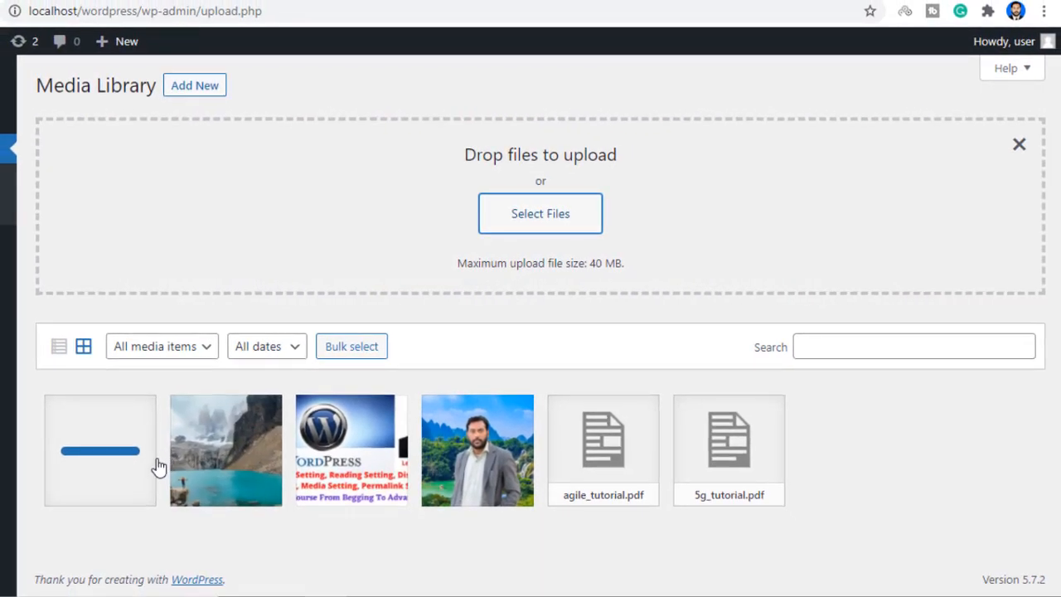
pyautogui.click(559, 226)
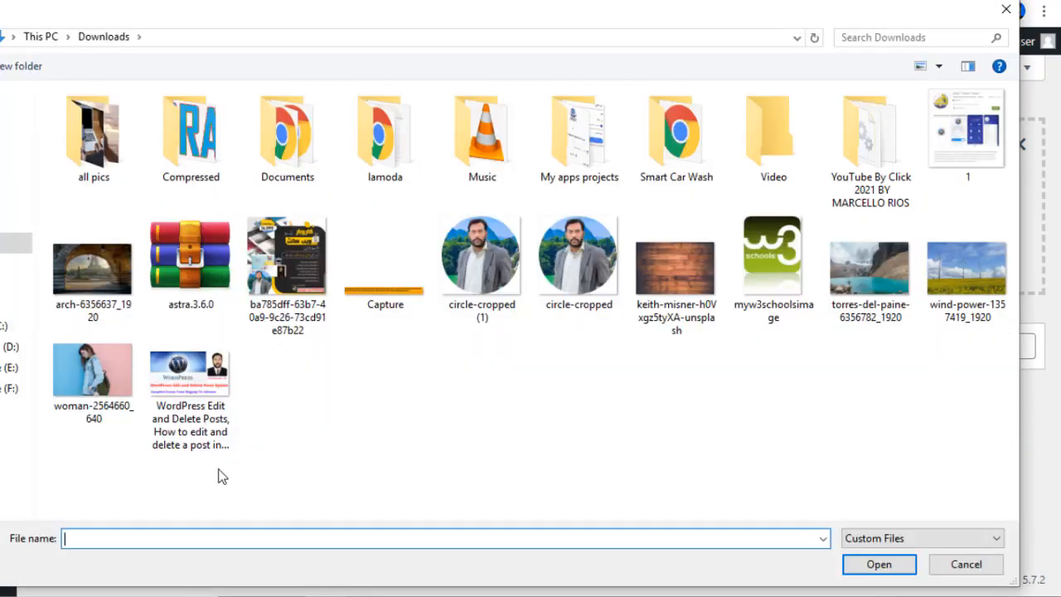
pyautogui.doubleClick(92, 371)
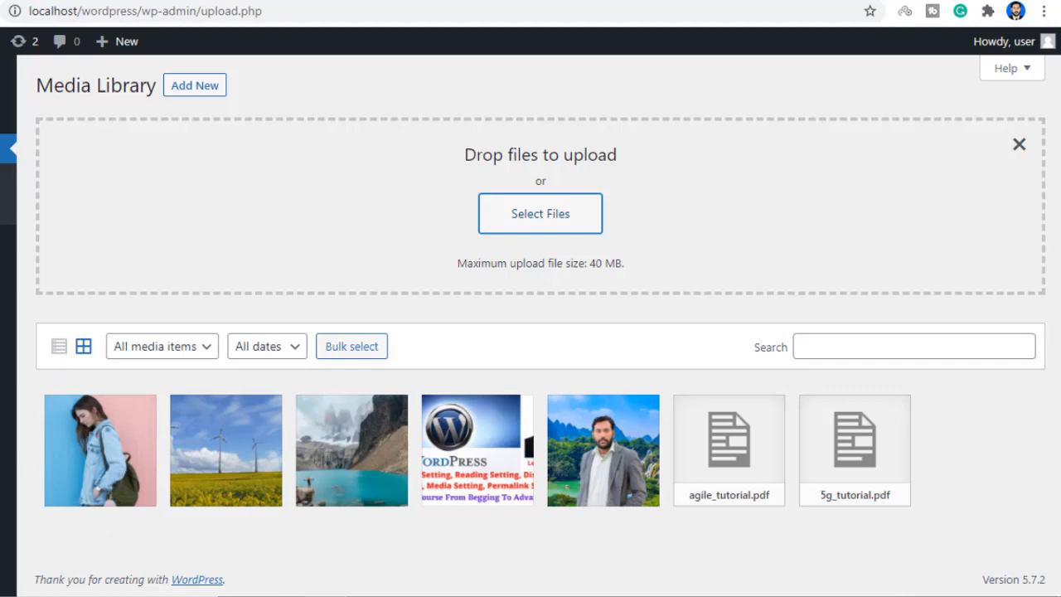
# Step: Open the post "Pakistan beautiful places" for editing from the list of all posts
pyautogui.moveTo(0, 123)
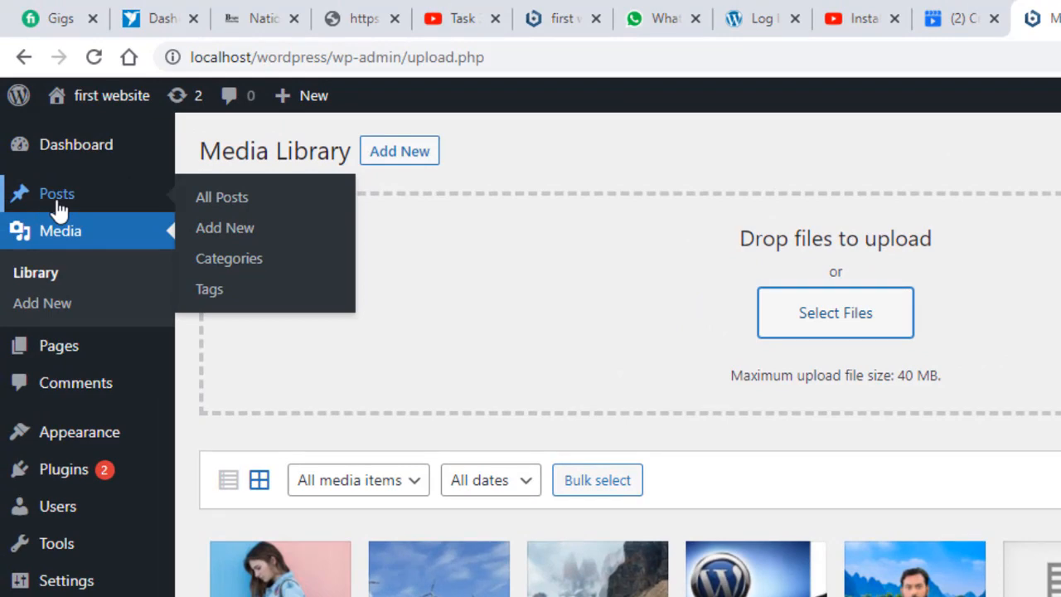
pyautogui.click(39, 202)
pyautogui.rightClick(40, 199)
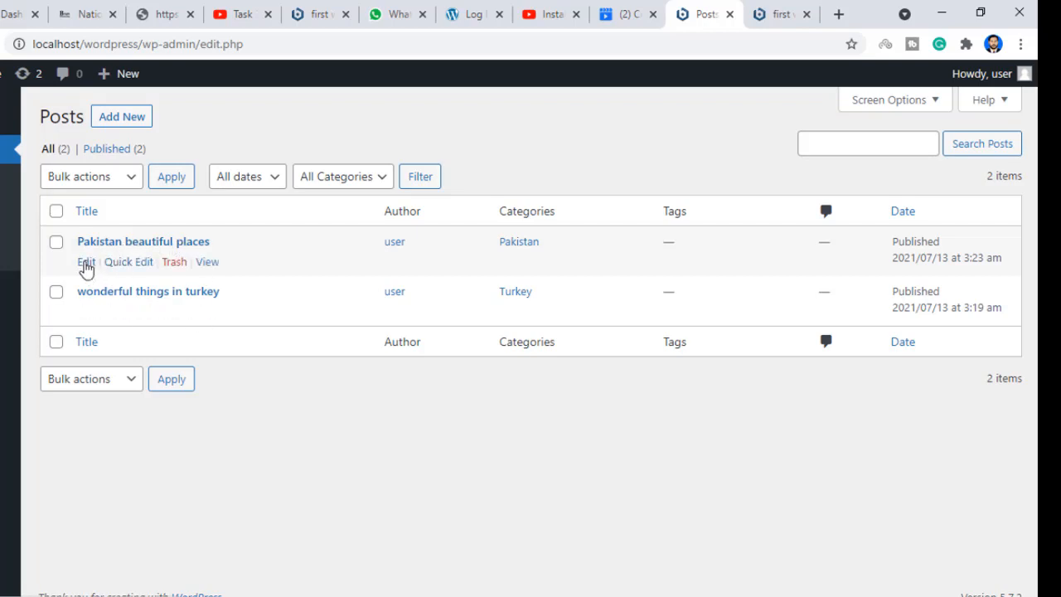
pyautogui.click(87, 264)
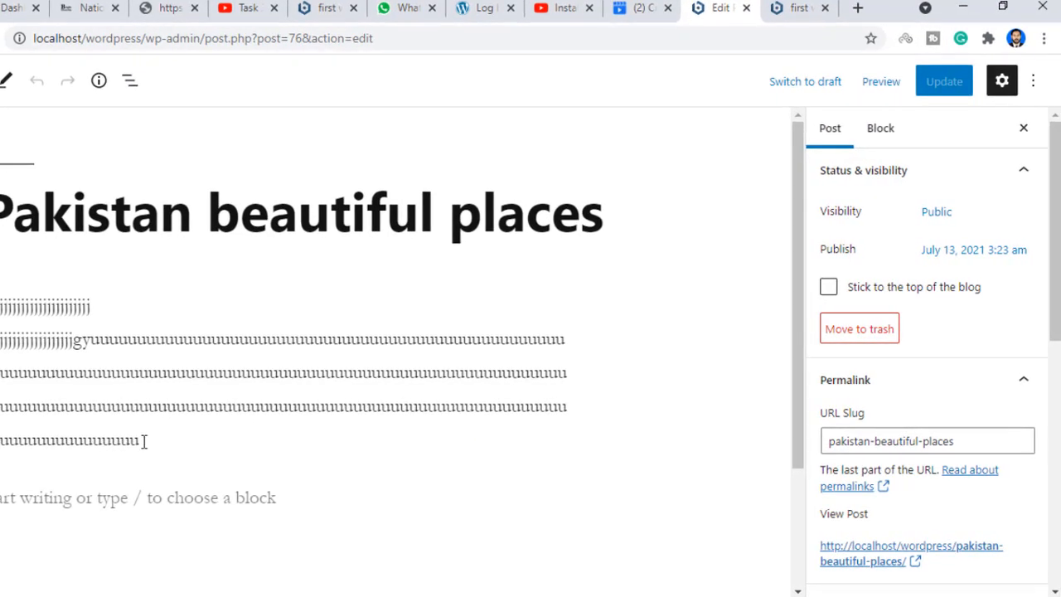
# Step: Add an Image block on a new line below the last paragraph of the post's text
pyautogui.click(151, 442)
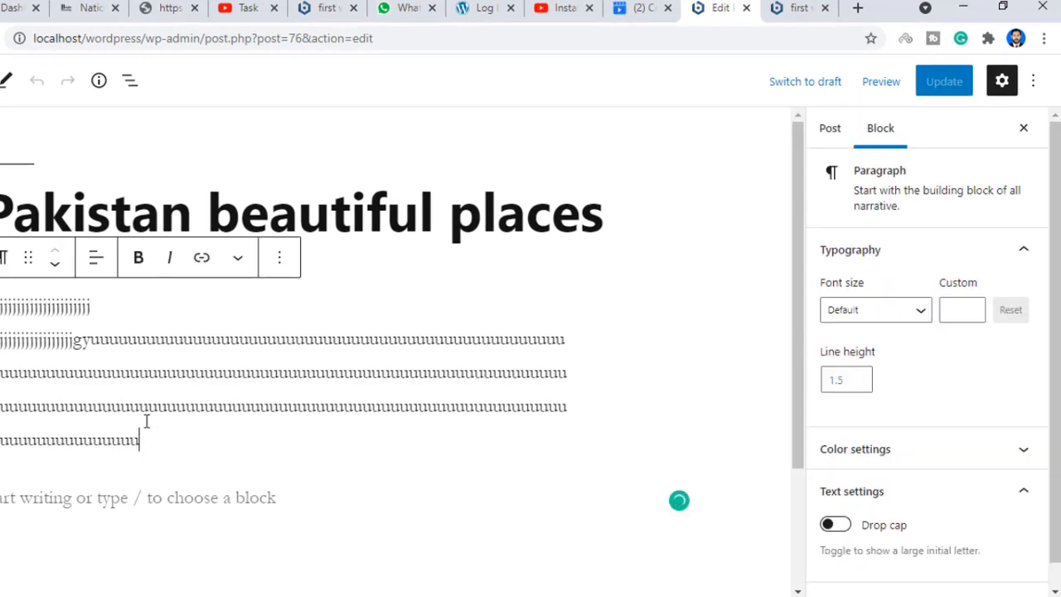
pyautogui.press('Return')
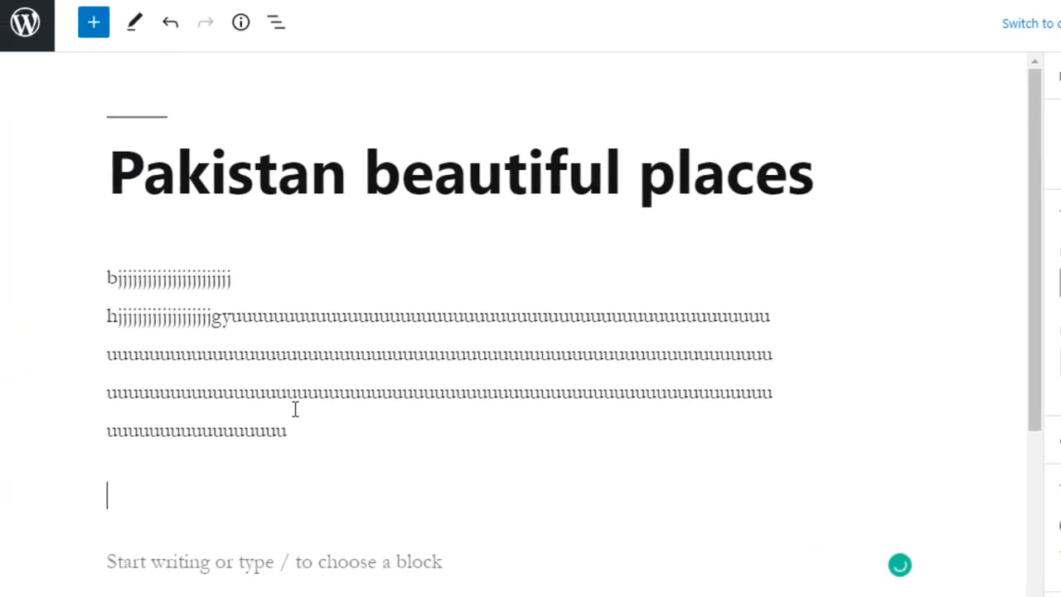
pyautogui.scroll(-3, 709, 465)
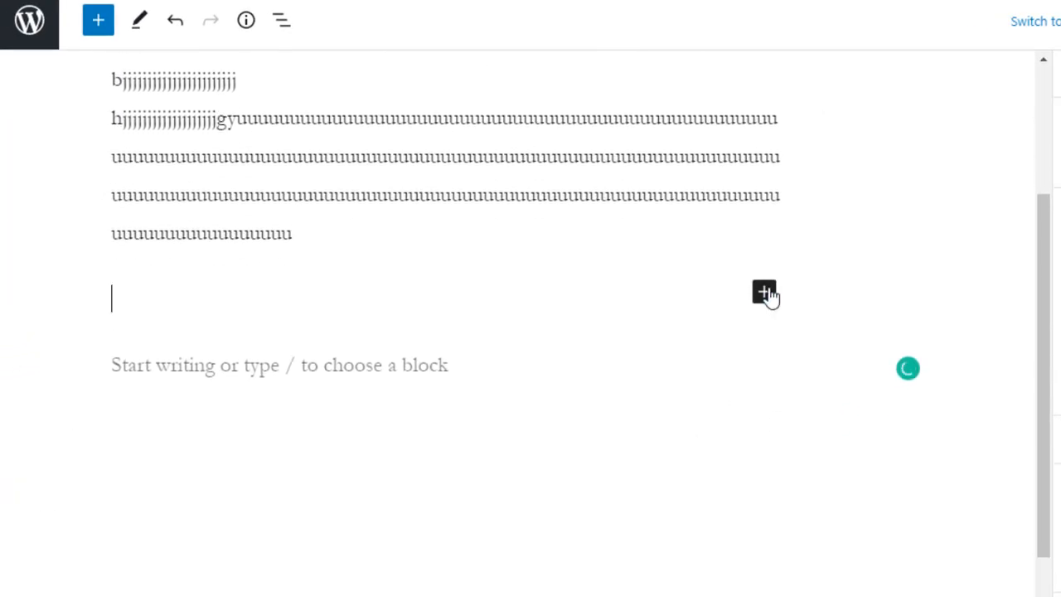
pyautogui.click(765, 294)
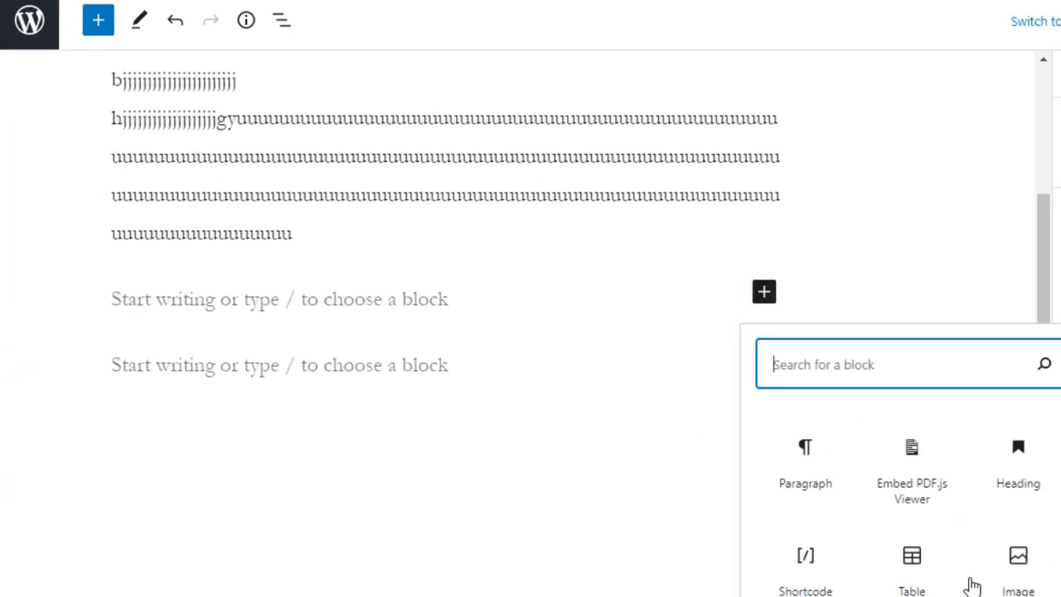
pyautogui.click(1036, 571)
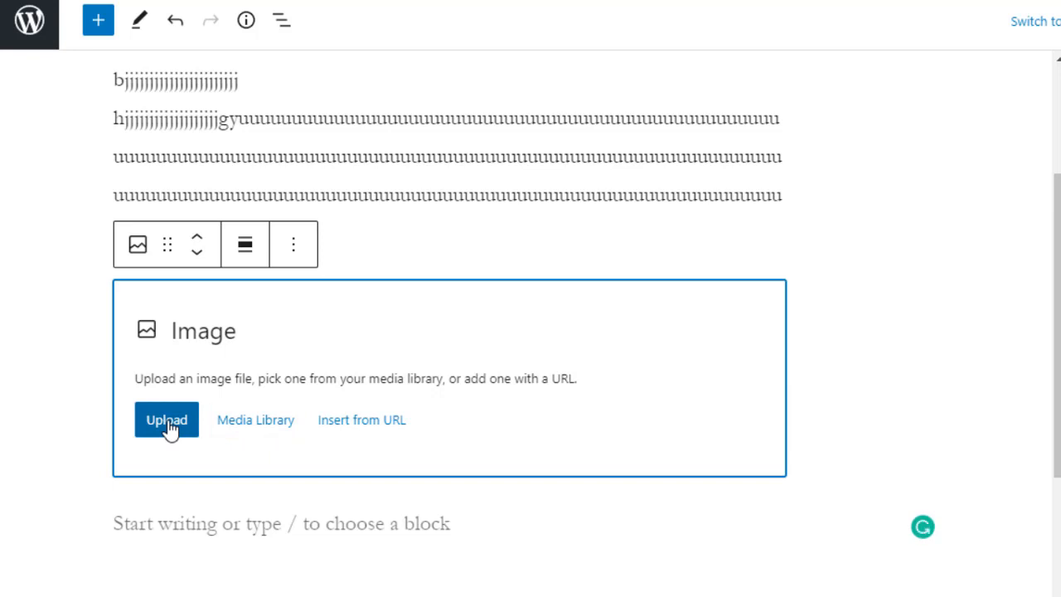
# Step: Fill the Image block with woman-2564660_640.jpg from the media library
pyautogui.click(254, 422)
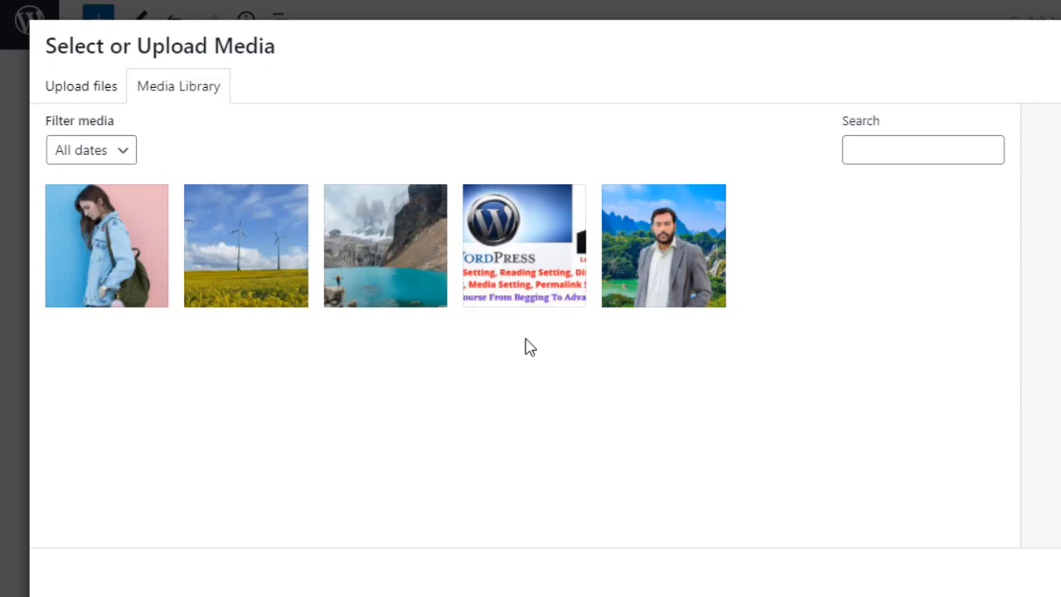
pyautogui.click(98, 234)
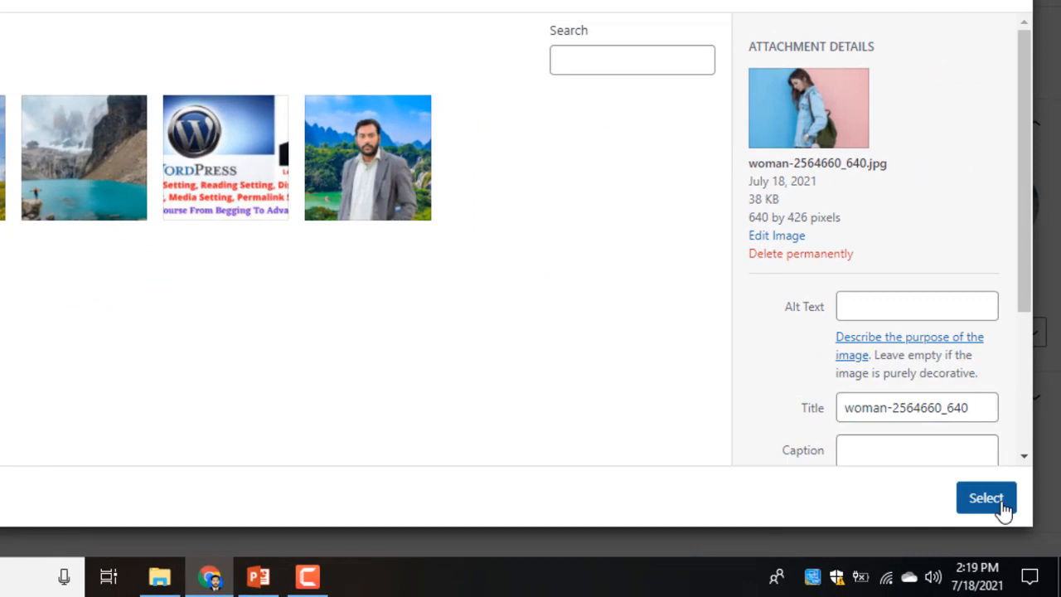
pyautogui.click(994, 500)
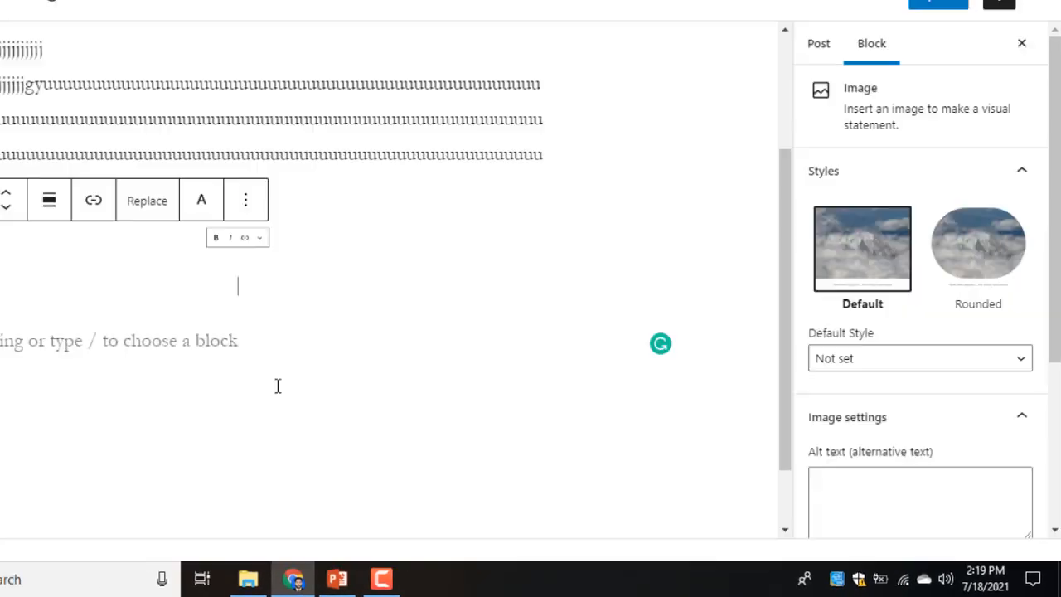
# Step: Move the image block of the woman with the backpack down one position in the post
pyautogui.scroll(3, 253, 375)
pyautogui.scroll(-2, 4, 253)
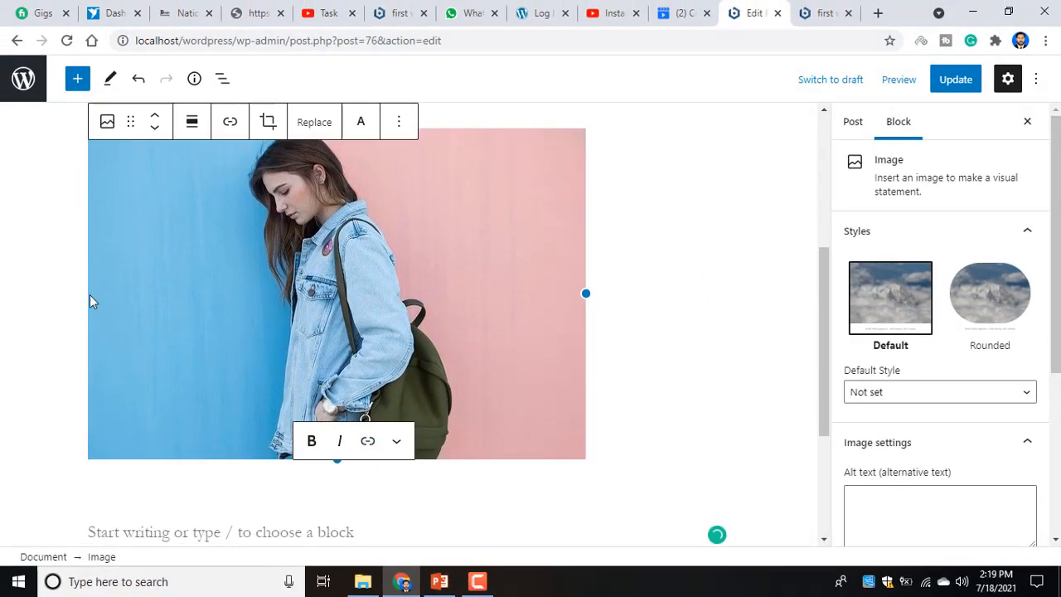
pyautogui.scroll(1, 246, 267)
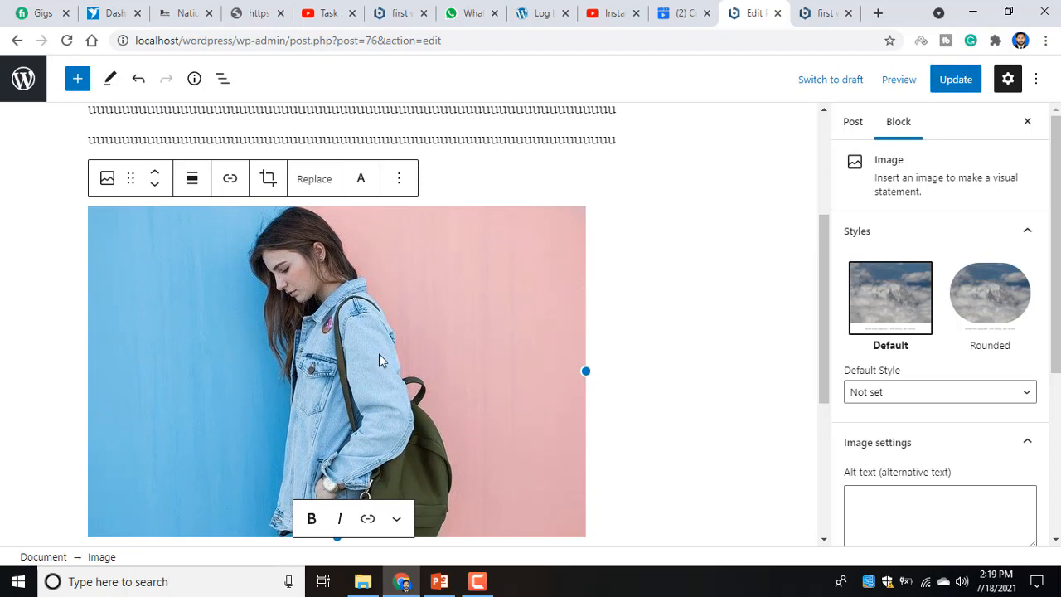
pyautogui.scroll(-1, 368, 365)
pyautogui.scroll(1, 368, 365)
pyautogui.scroll(-1, 744, 269)
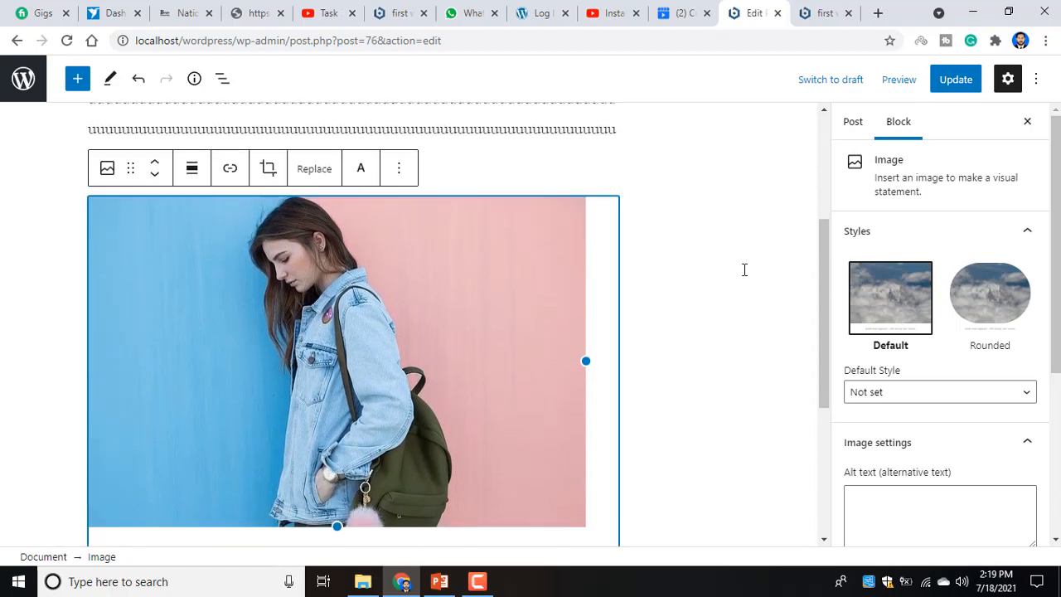
pyautogui.scroll(1, 745, 270)
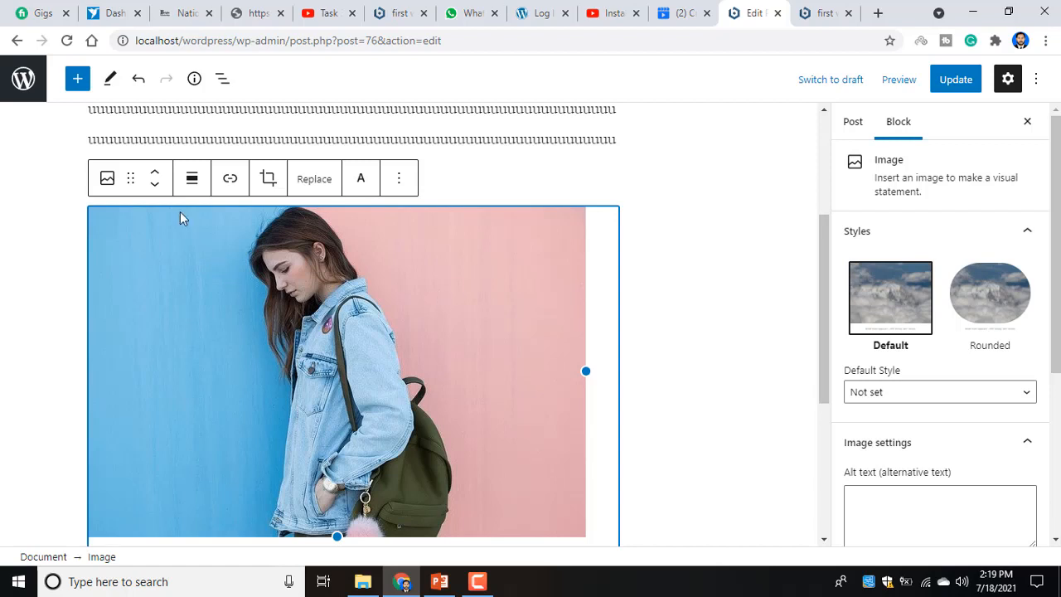
pyautogui.click(162, 189)
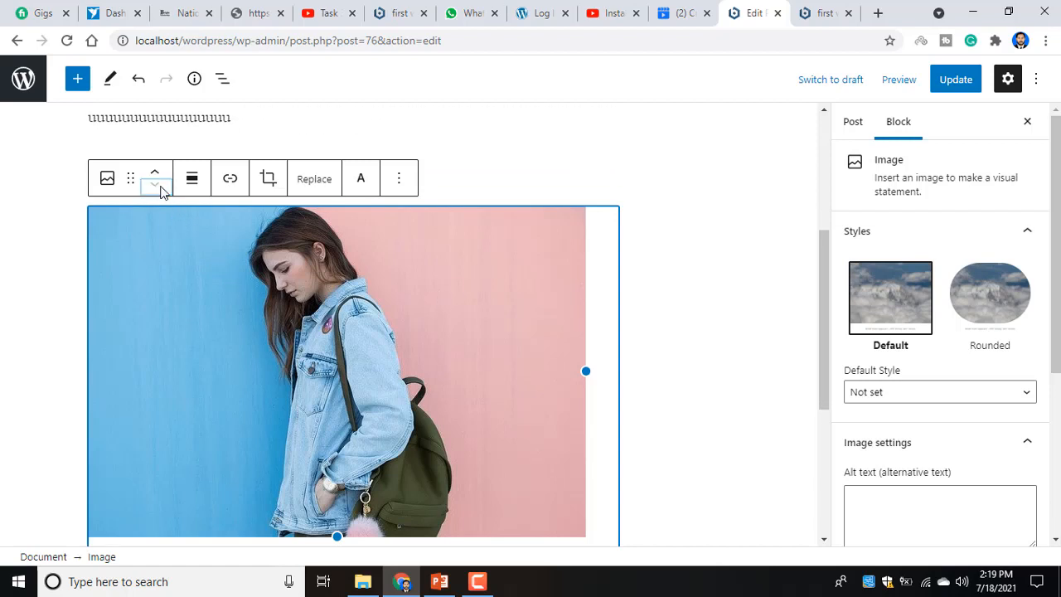
pyautogui.scroll(-4, 680, 310)
pyautogui.scroll(4, 679, 310)
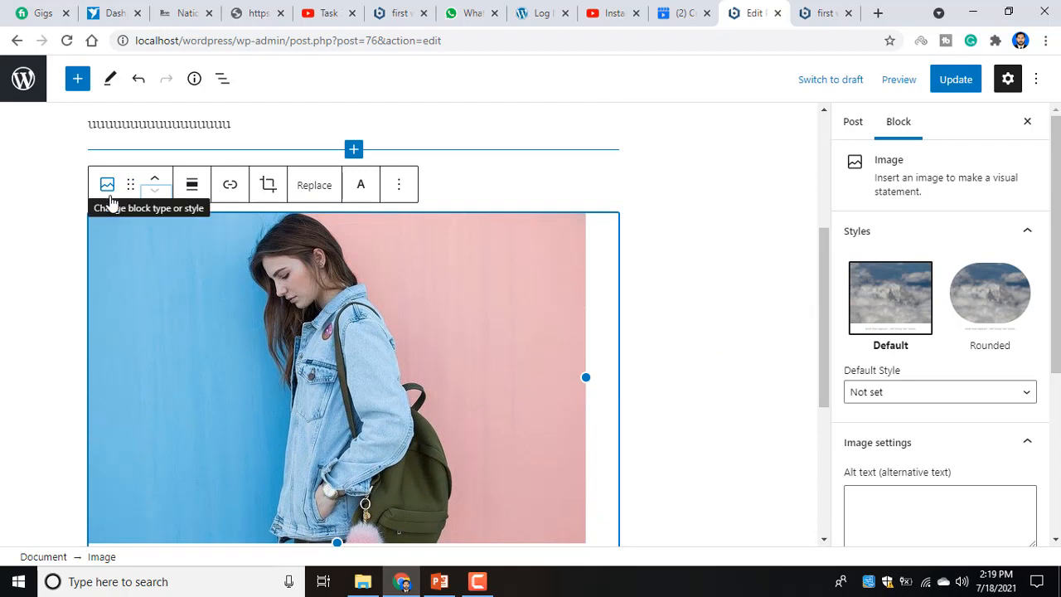
# Step: Shrink the image of the woman with the backpack to about two thirds of its width and update the post
pyautogui.click(398, 189)
pyautogui.click(398, 189)
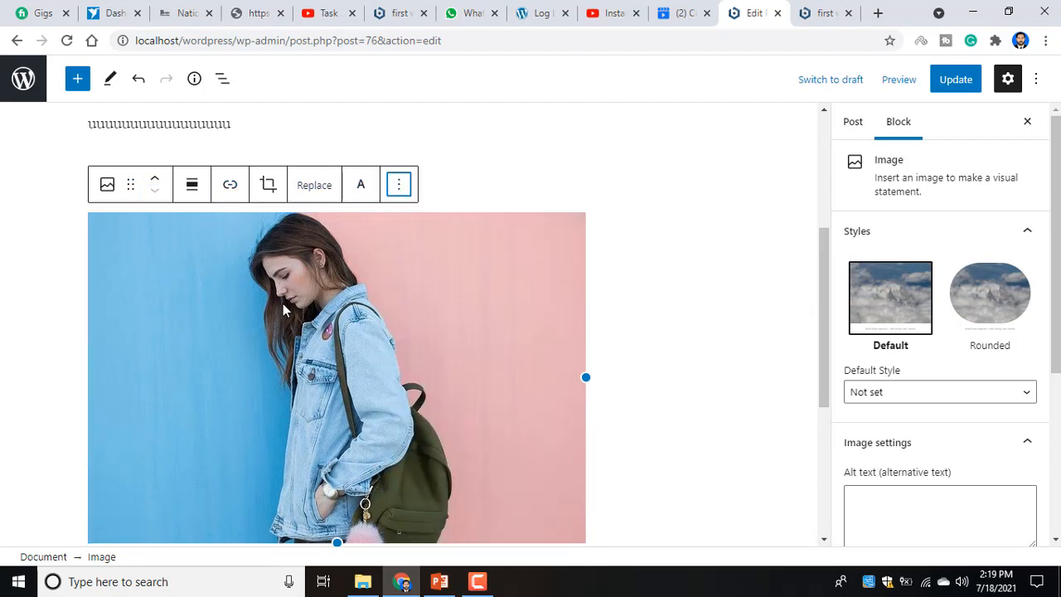
pyautogui.scroll(-3, 282, 303)
pyautogui.scroll(2, 373, 308)
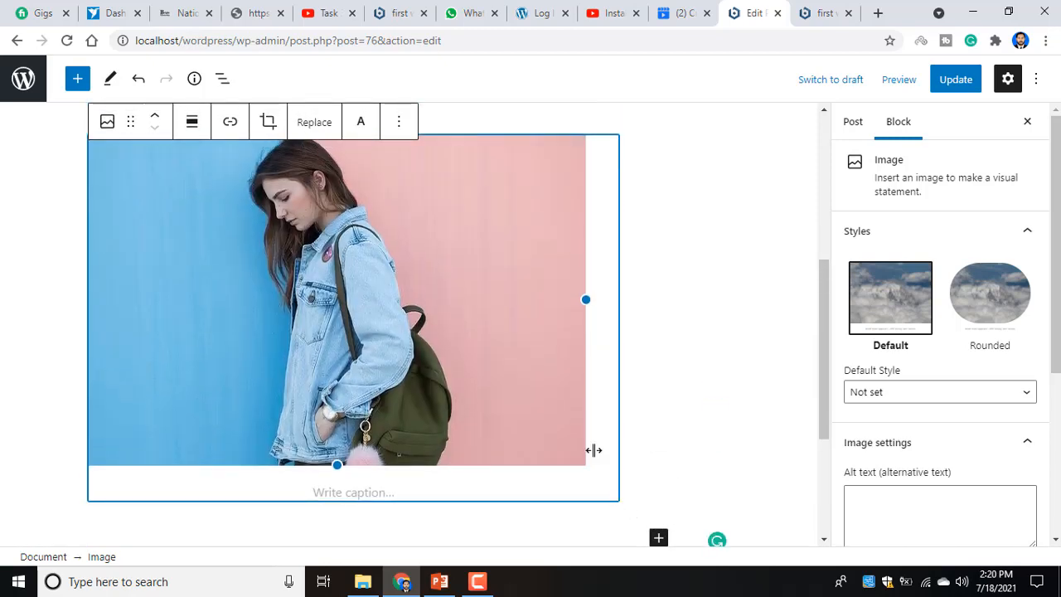
pyautogui.moveTo(583, 293); pyautogui.dragTo(405, 301)
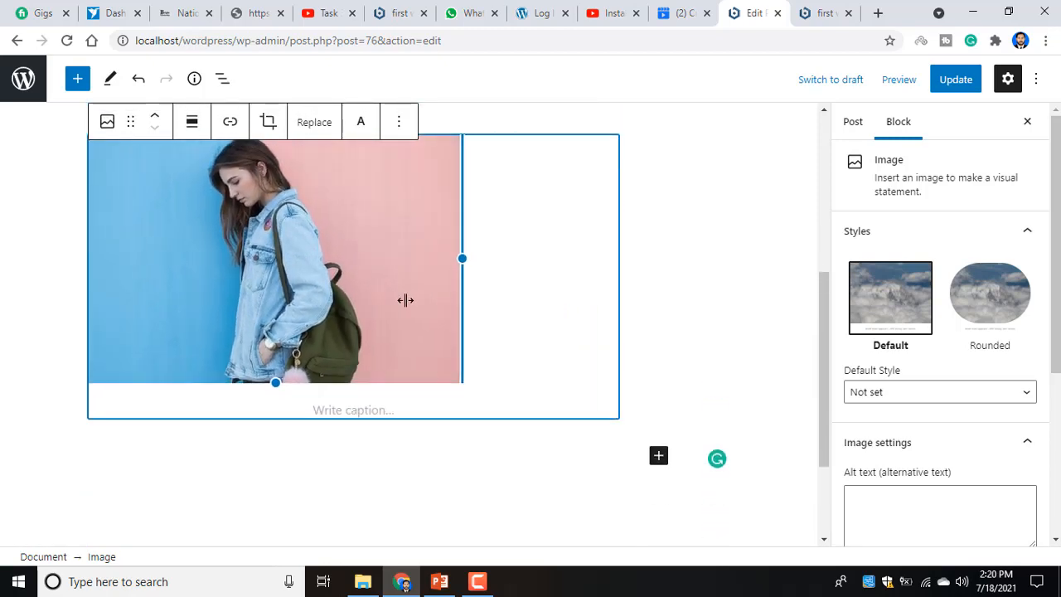
pyautogui.scroll(3, 453, 442)
pyautogui.scroll(-1, 50, 365)
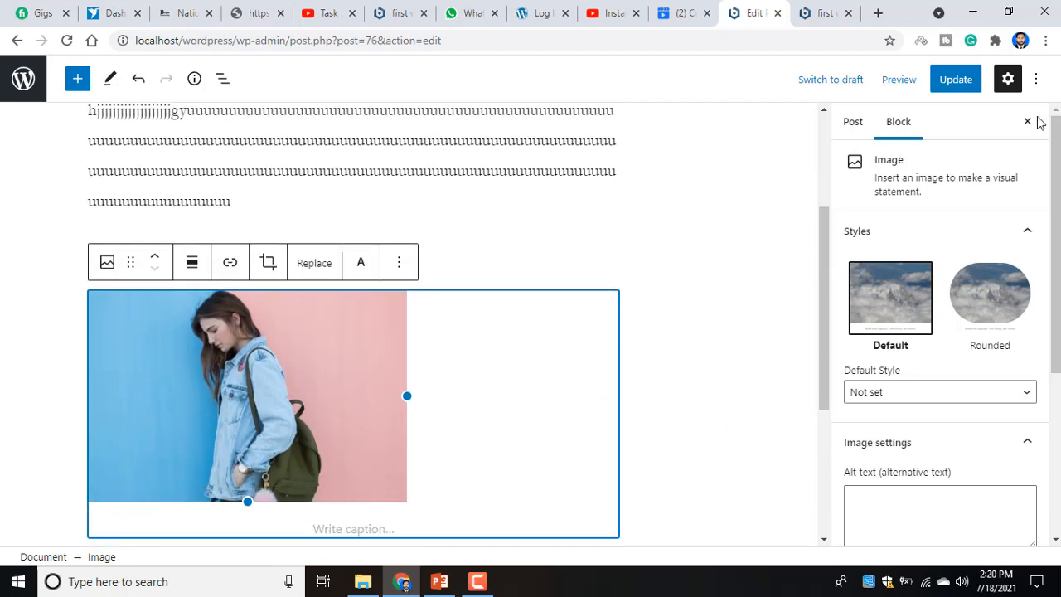
pyautogui.click(949, 79)
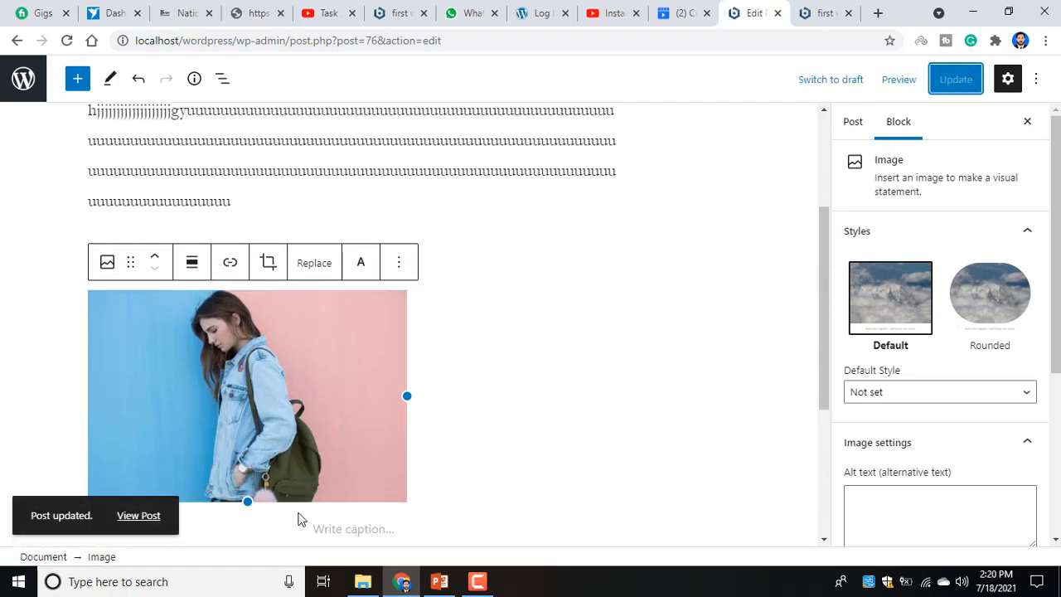
# Step: View the updated post in a new browser tab, check the image below the text, and close that tab
pyautogui.rightClick(141, 517)
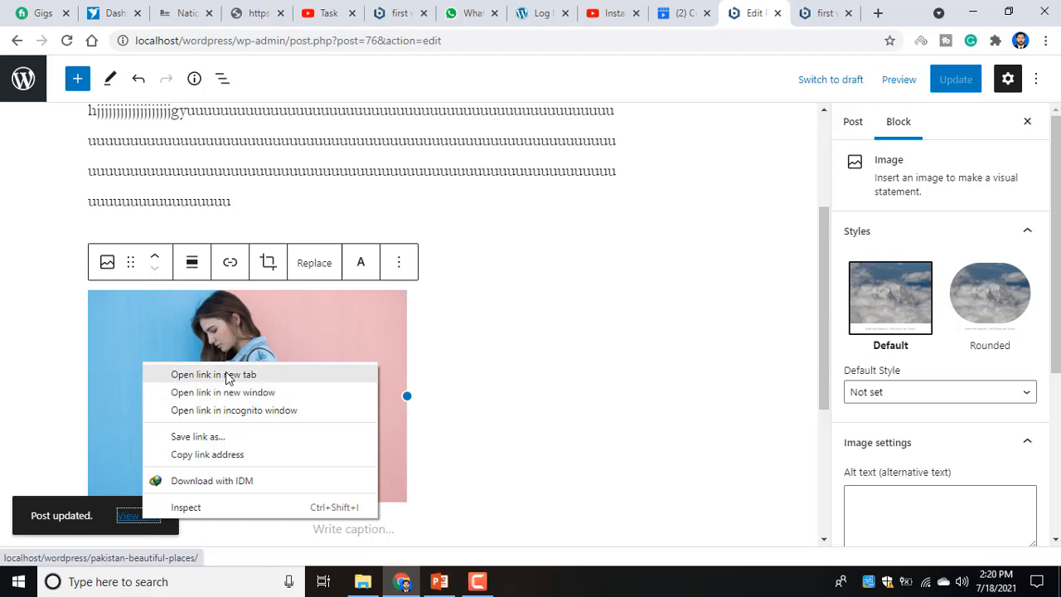
pyautogui.click(251, 378)
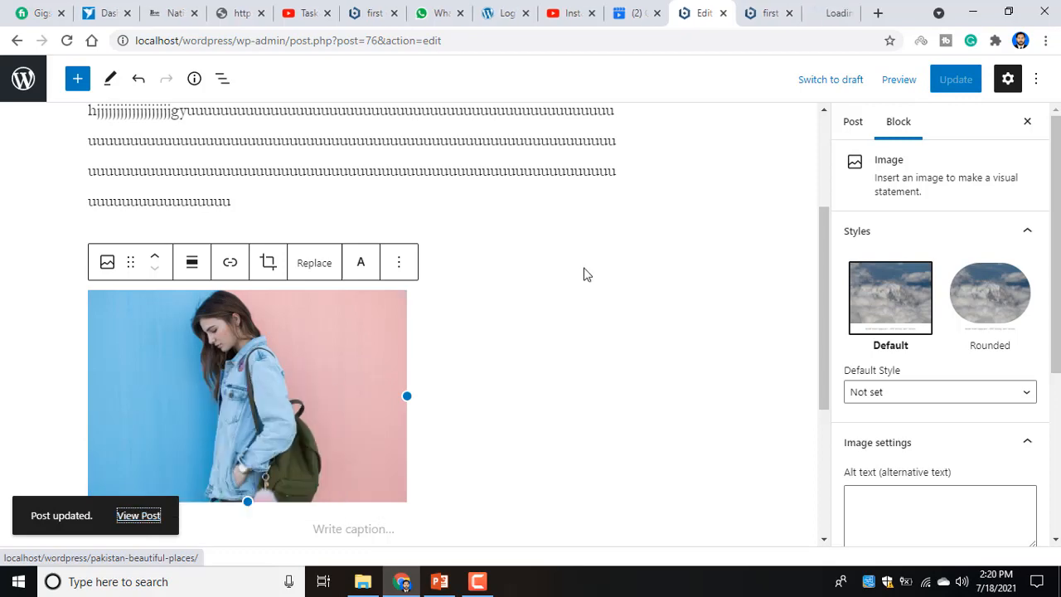
pyautogui.click(782, 13)
pyautogui.click(754, 13)
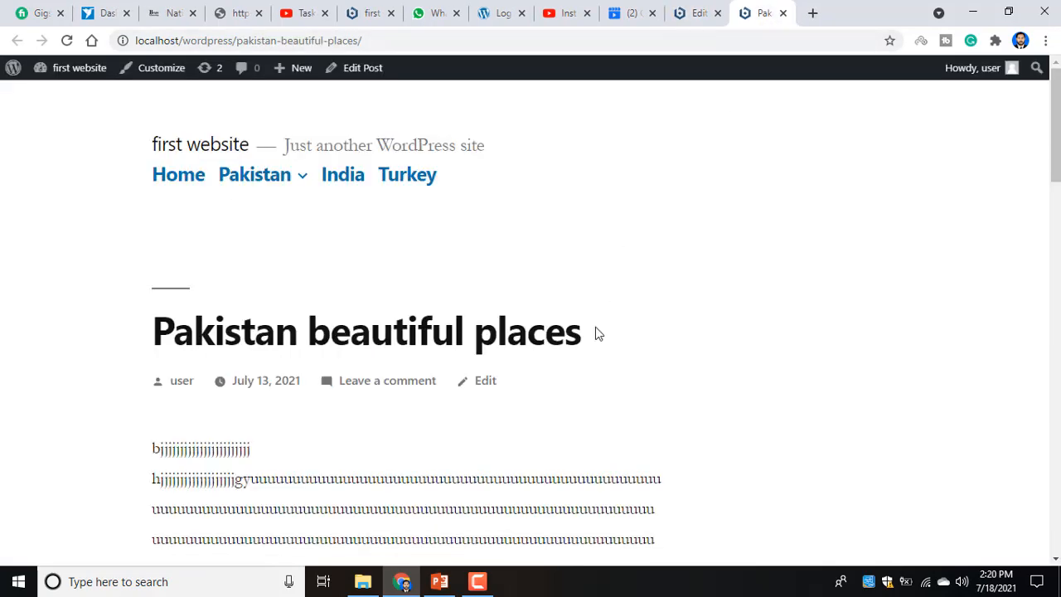
pyautogui.scroll(-4, 580, 340)
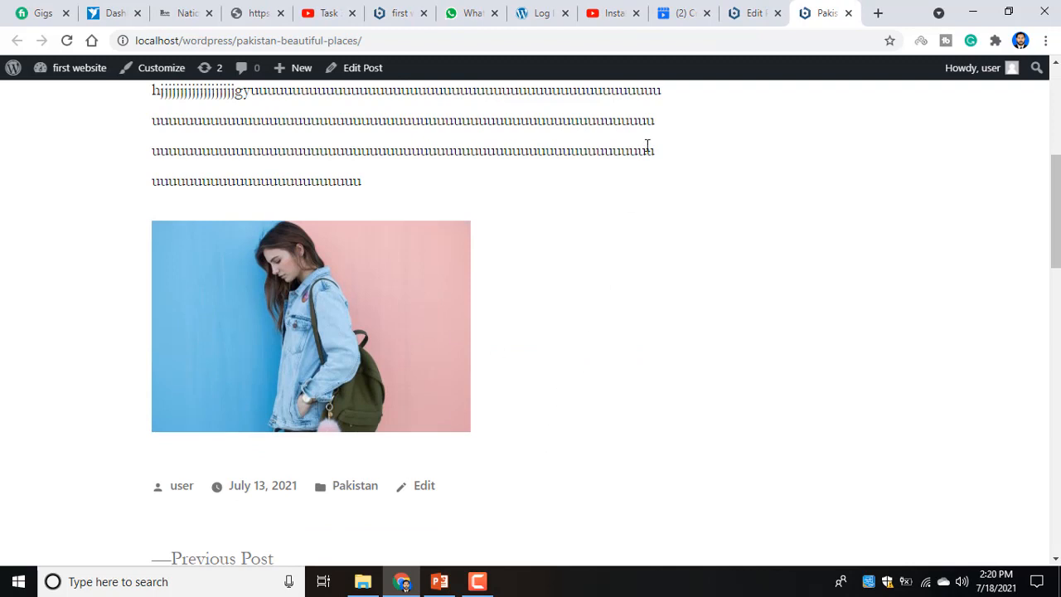
pyautogui.click(849, 13)
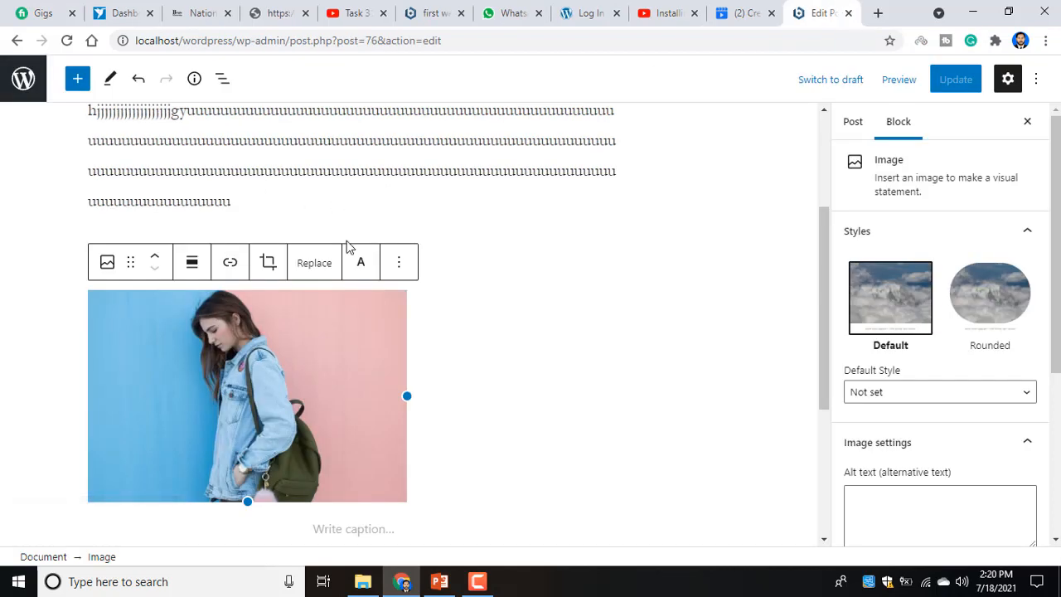
# Step: Leave the post editor and open the media library
pyautogui.click(20, 92)
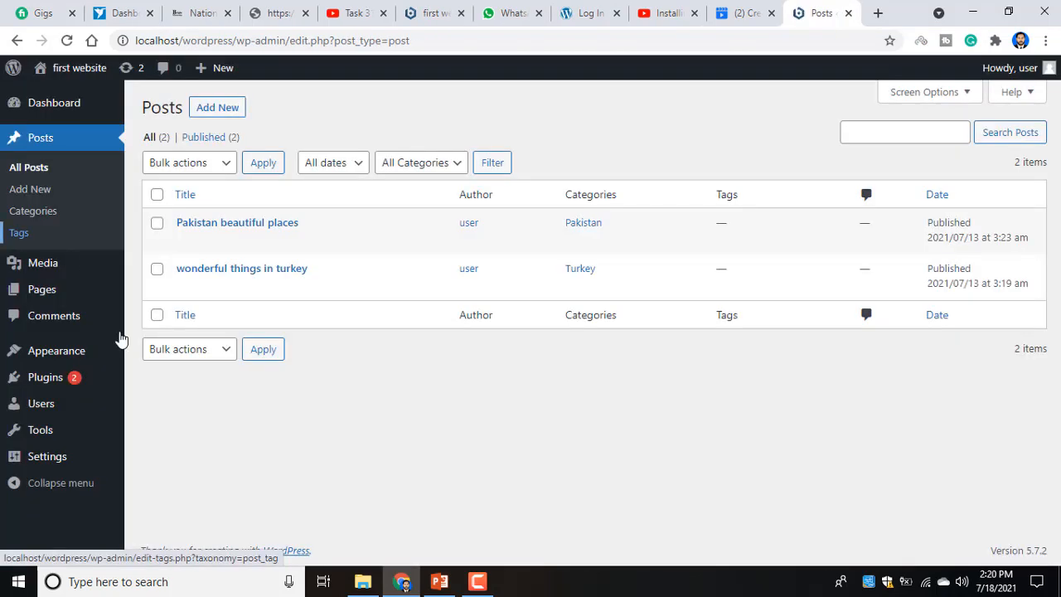
pyautogui.moveTo(55, 274)
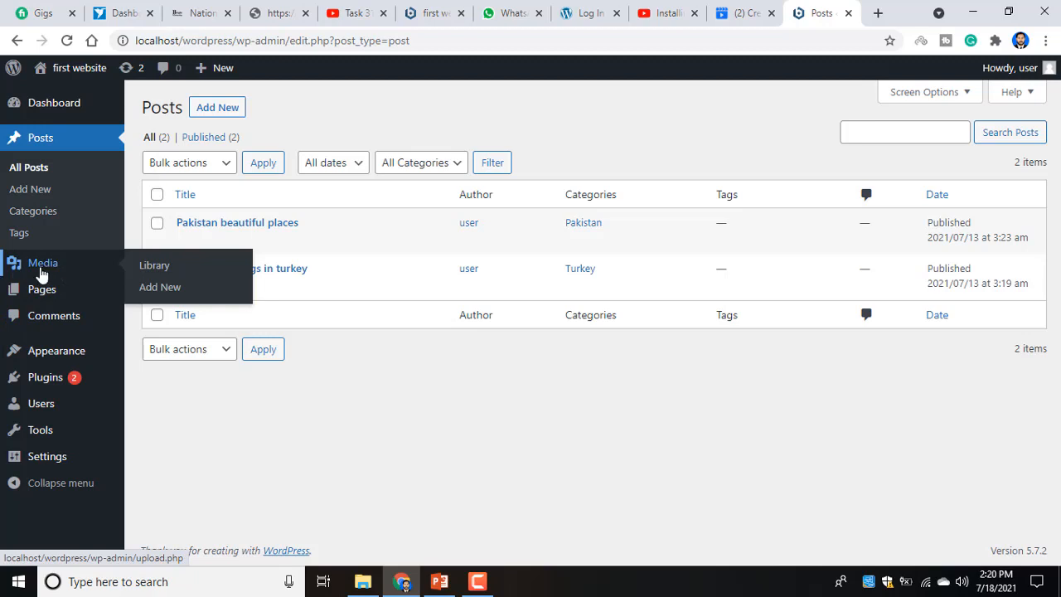
pyautogui.click(44, 275)
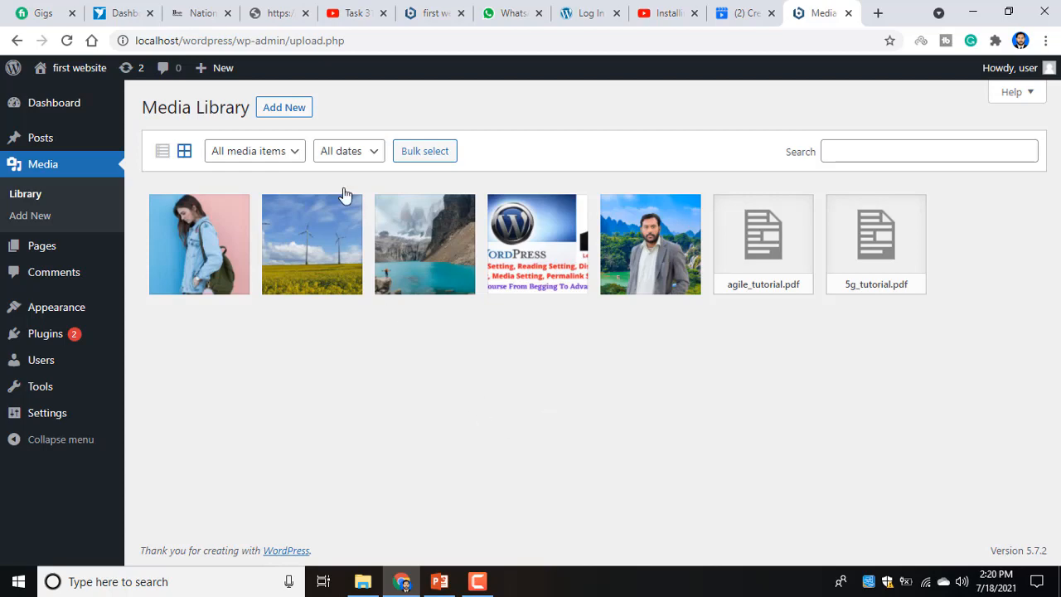
# Step: Upload the video "Documents attestation from Ministry of Foreign Affairs" from New Volume (E:) to the media library
pyautogui.click(282, 107)
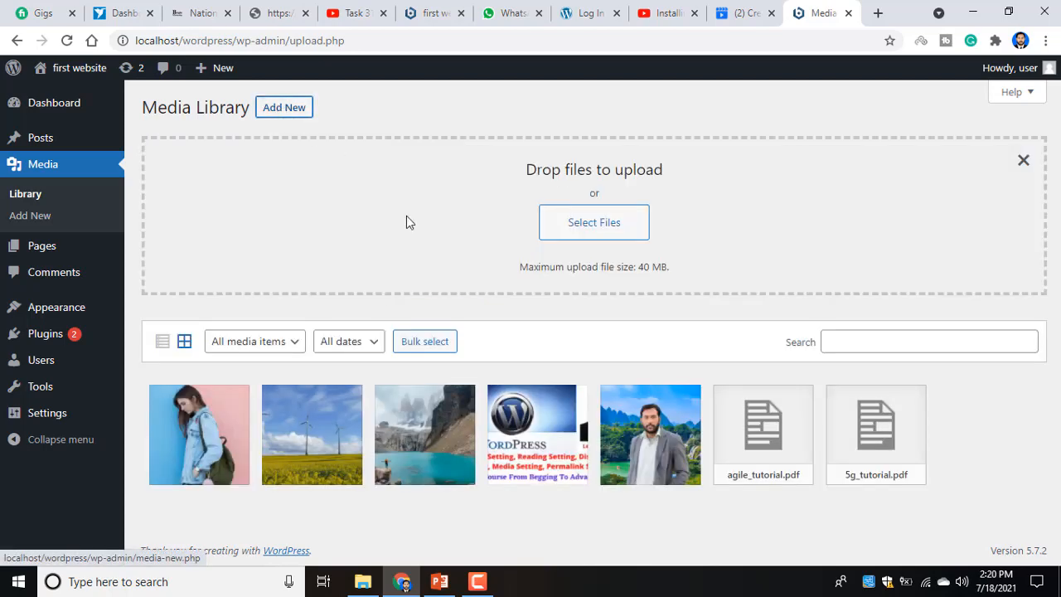
pyautogui.click(599, 233)
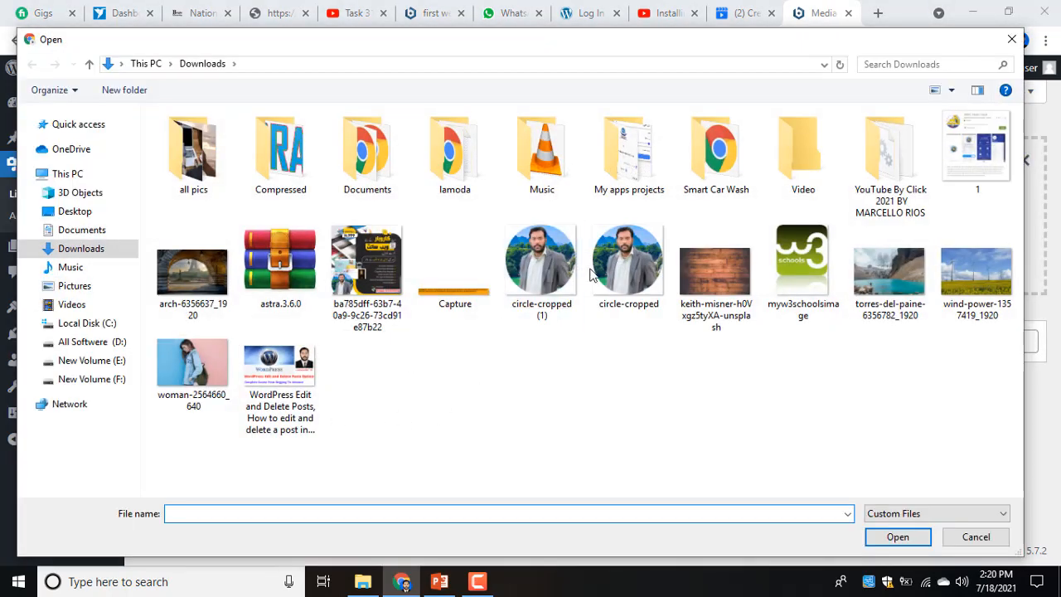
pyautogui.click(91, 360)
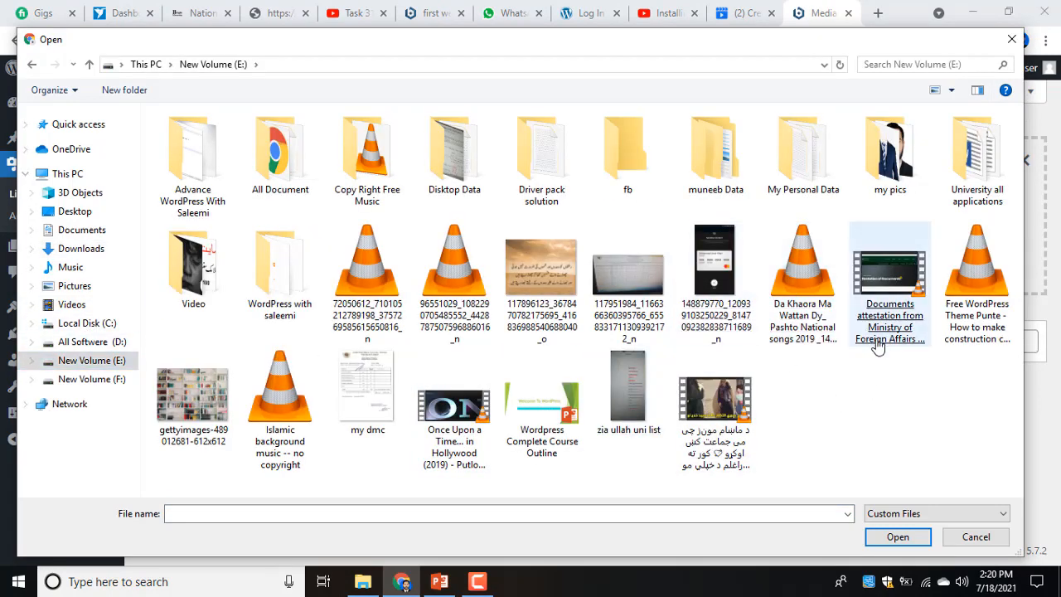
pyautogui.click(885, 295)
pyautogui.doubleClick(886, 295)
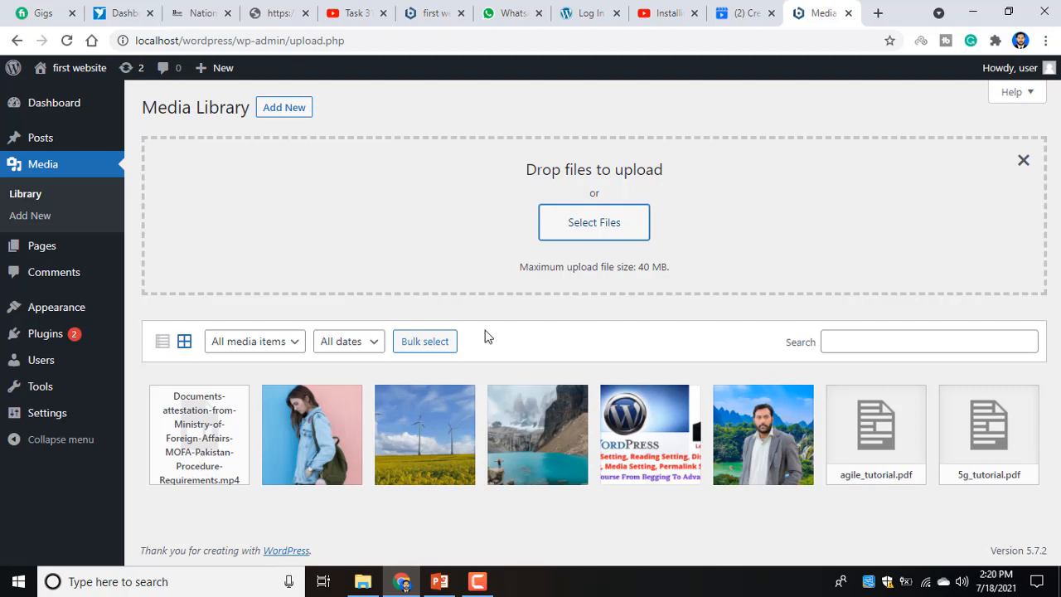
# Step: Switch the media library to list view and look through the listed files
pyautogui.click(184, 343)
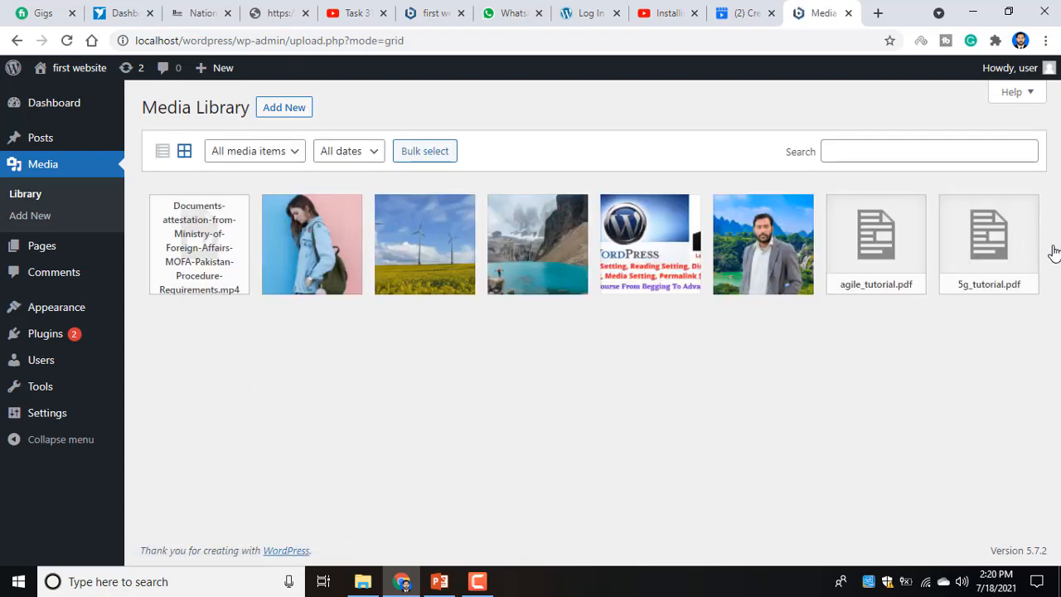
pyautogui.click(164, 153)
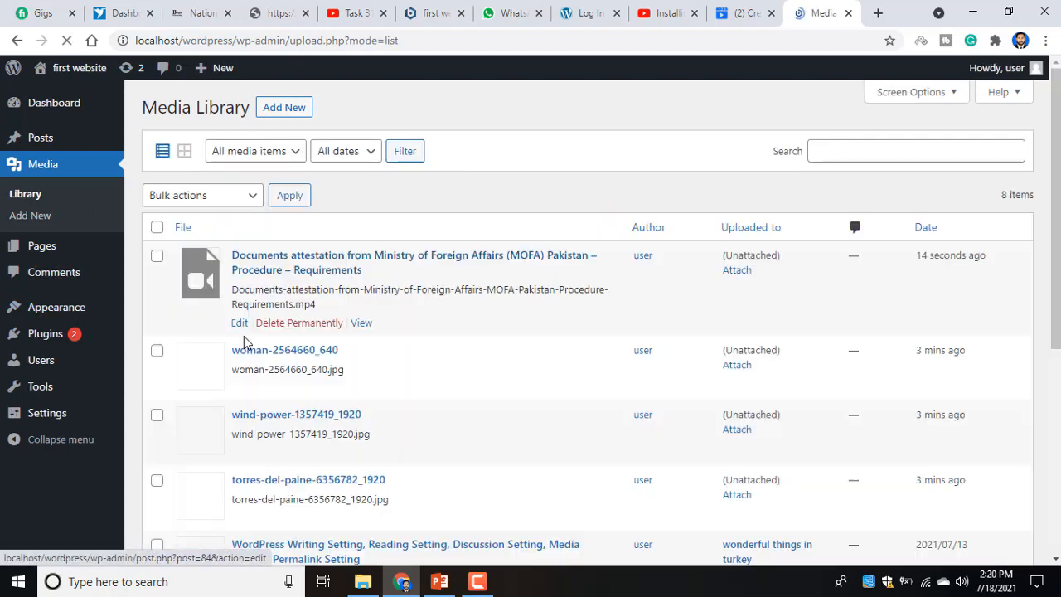
pyautogui.scroll(-3, 271, 319)
pyautogui.scroll(3, 296, 182)
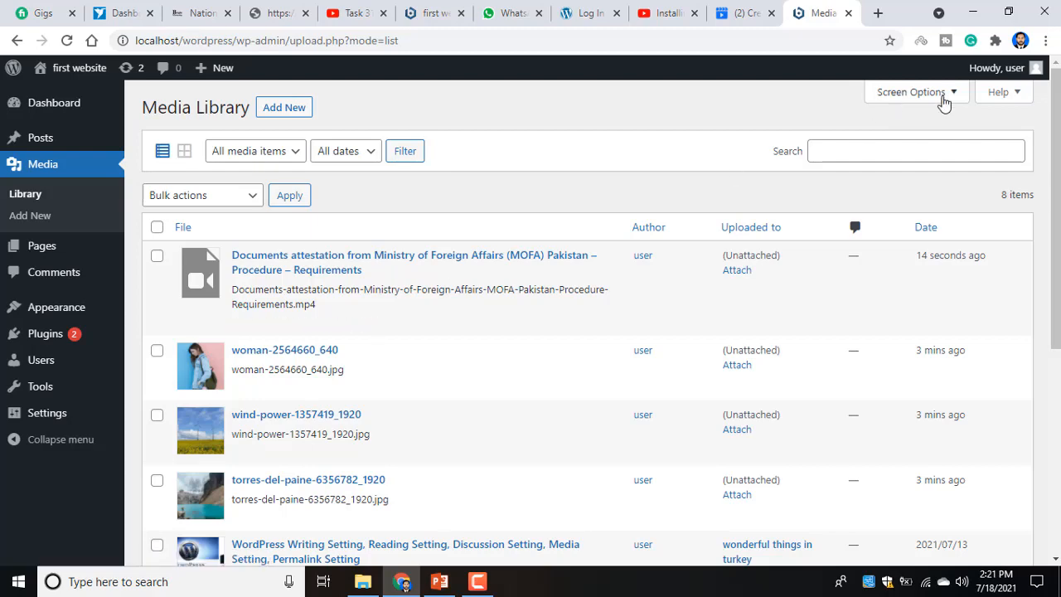
# Step: Review the list's screen options and apply them with 20 items per page and all columns shown
pyautogui.click(943, 101)
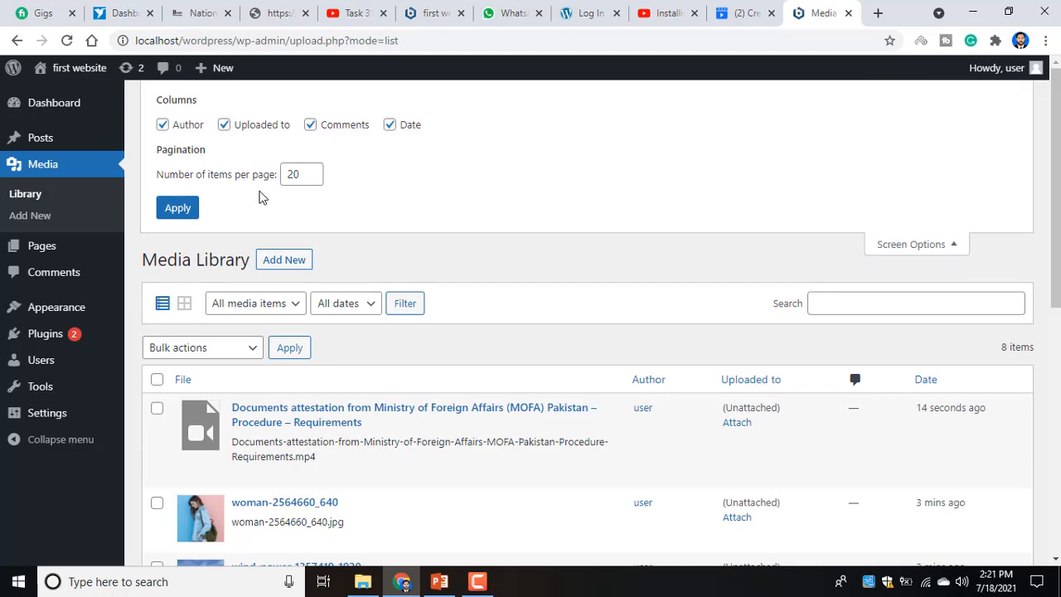
pyautogui.scroll(-7, 597, 357)
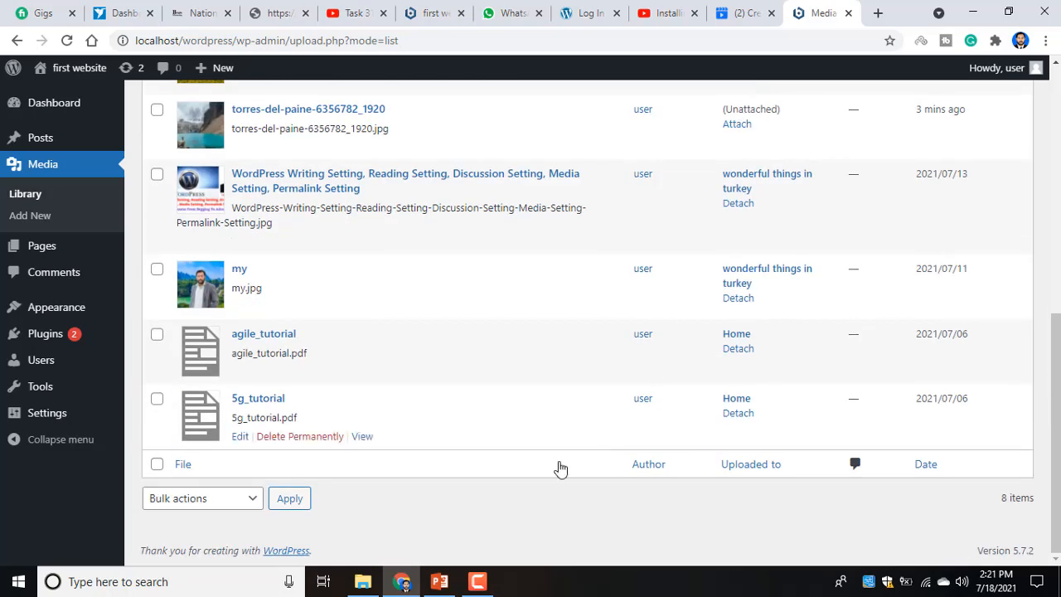
pyautogui.scroll(5, 301, 390)
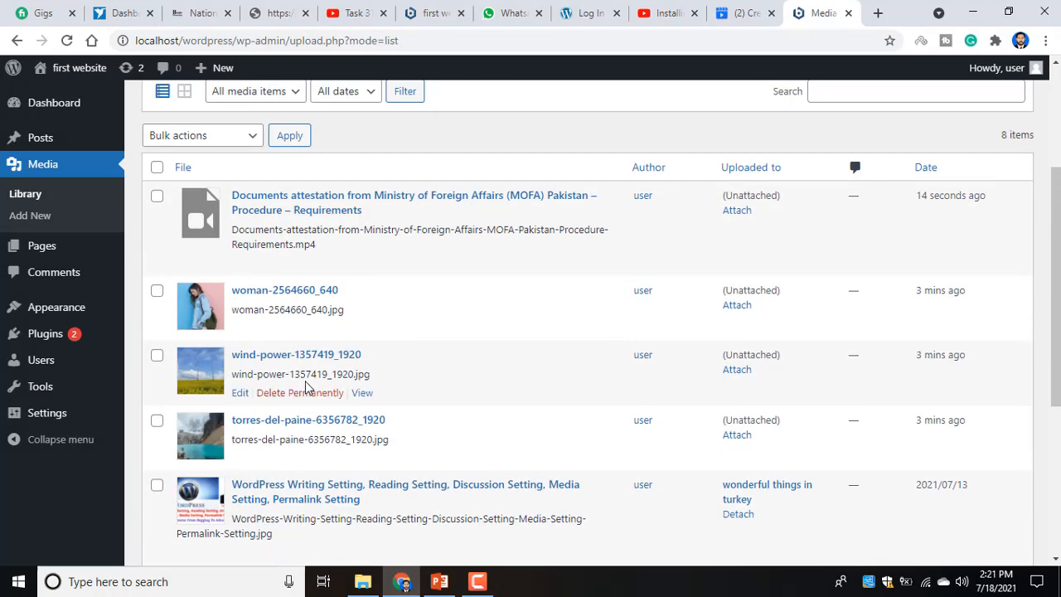
pyautogui.scroll(1, 321, 430)
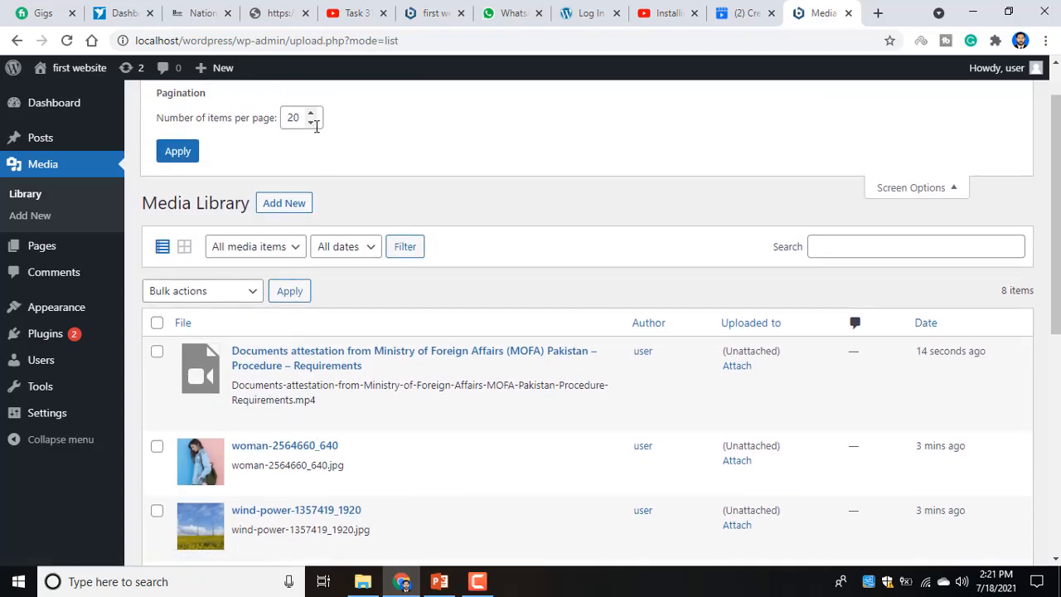
pyautogui.click(292, 117)
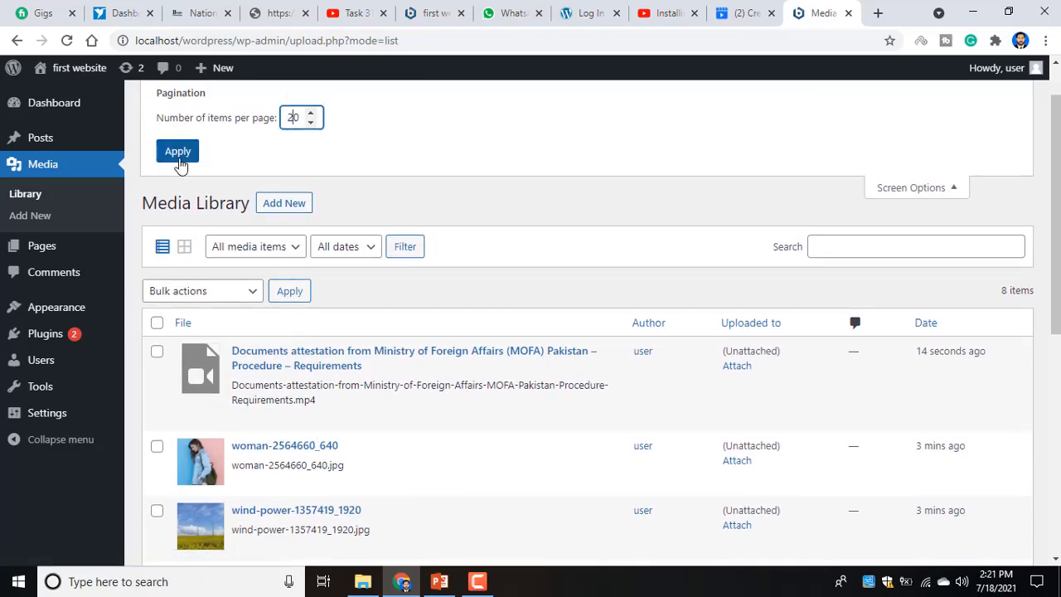
pyautogui.scroll(1, 197, 194)
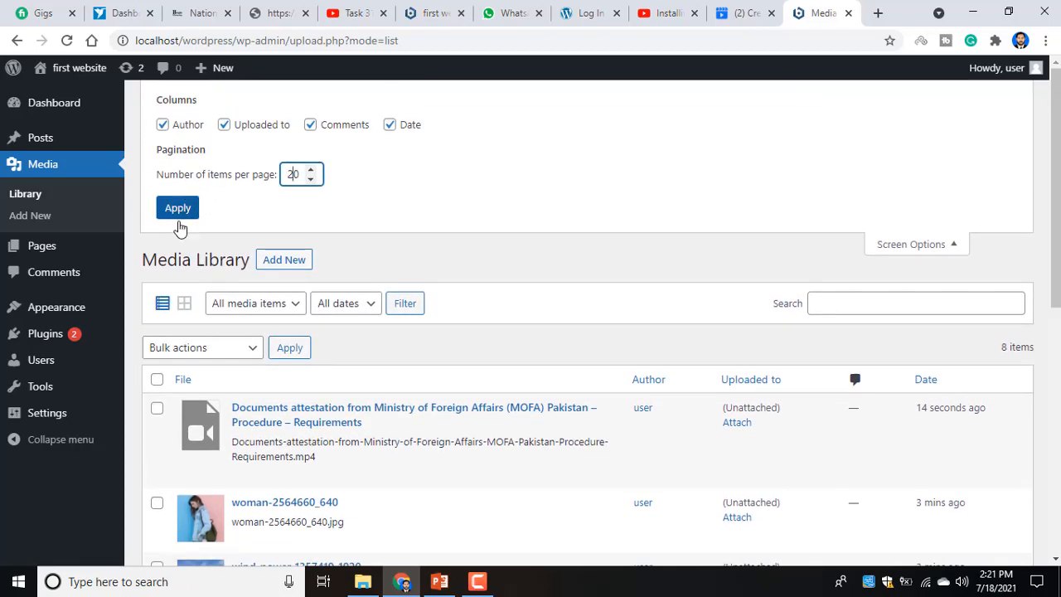
pyautogui.click(189, 214)
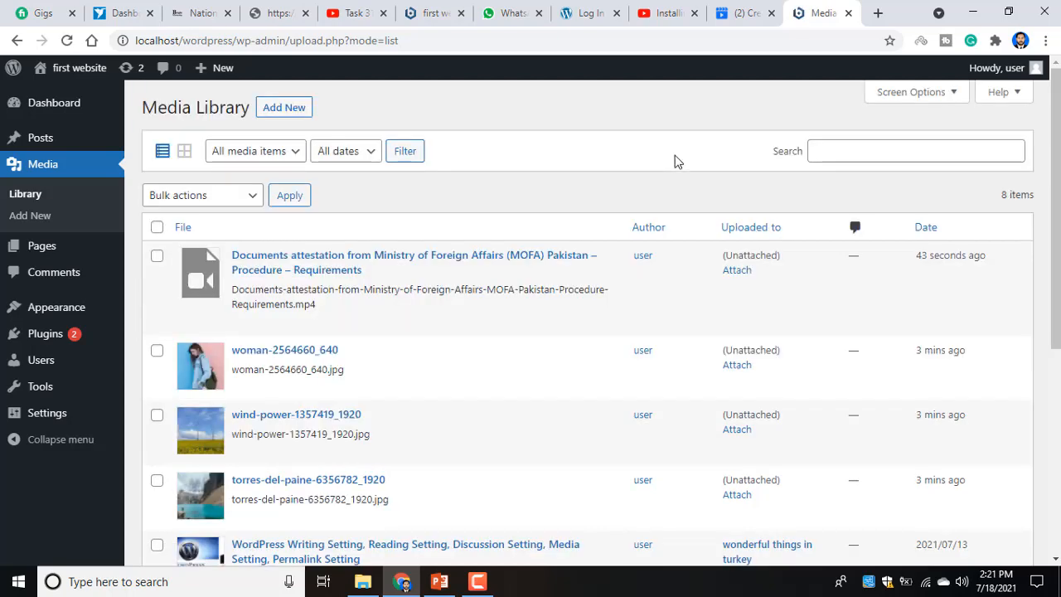
# Step: Return the media library to grid view and filter it to show only images
pyautogui.scroll(-4, 469, 360)
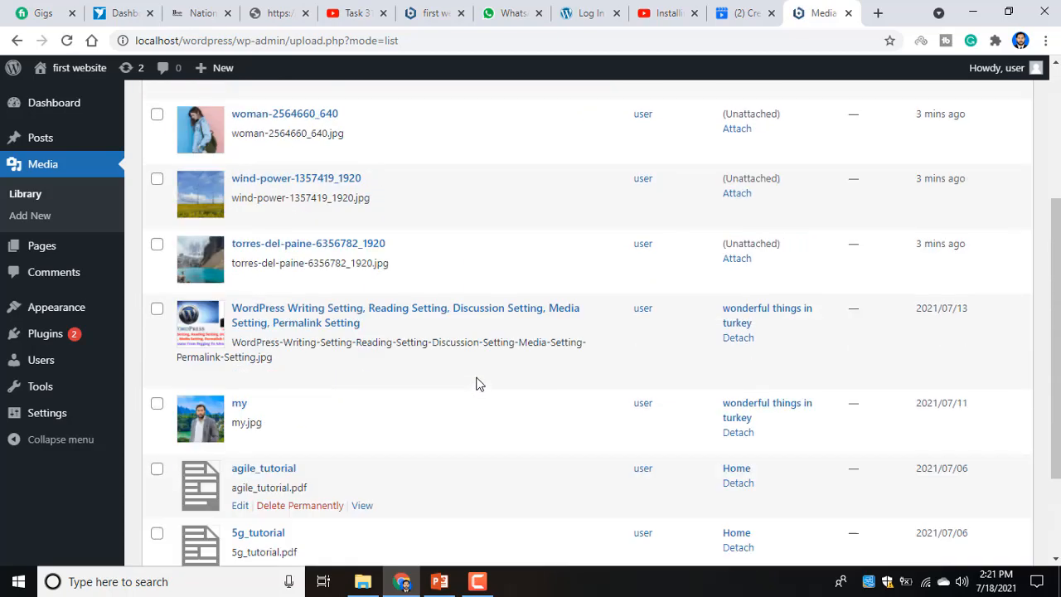
pyautogui.scroll(4, 474, 382)
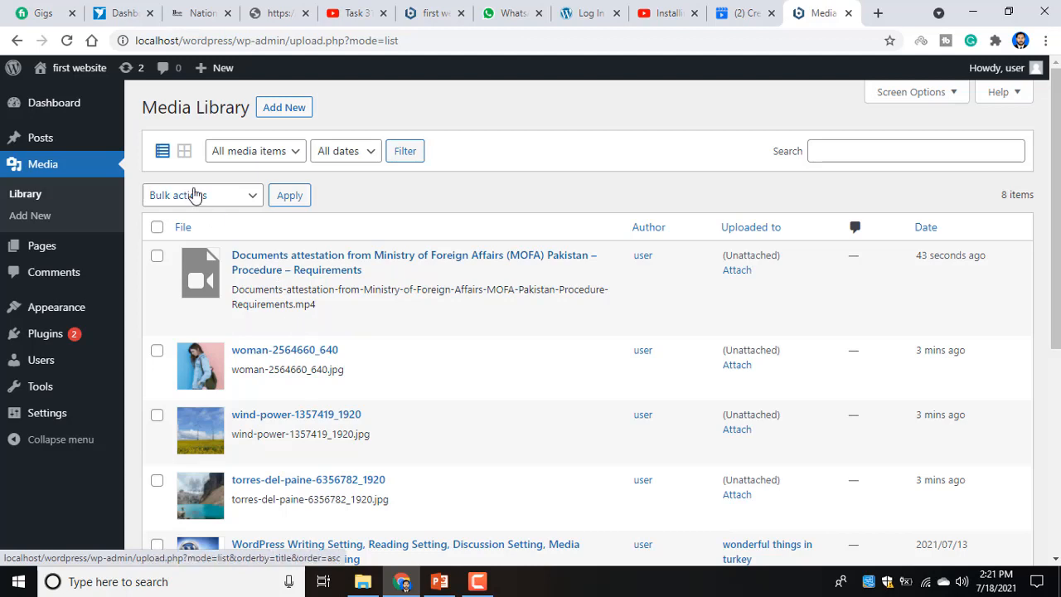
pyautogui.click(184, 152)
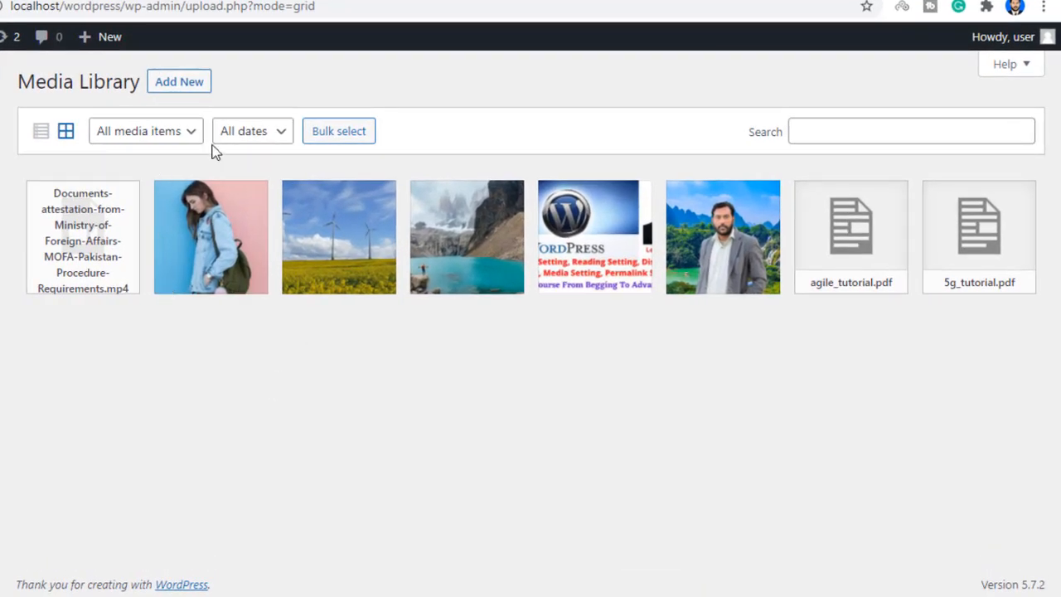
pyautogui.click(162, 134)
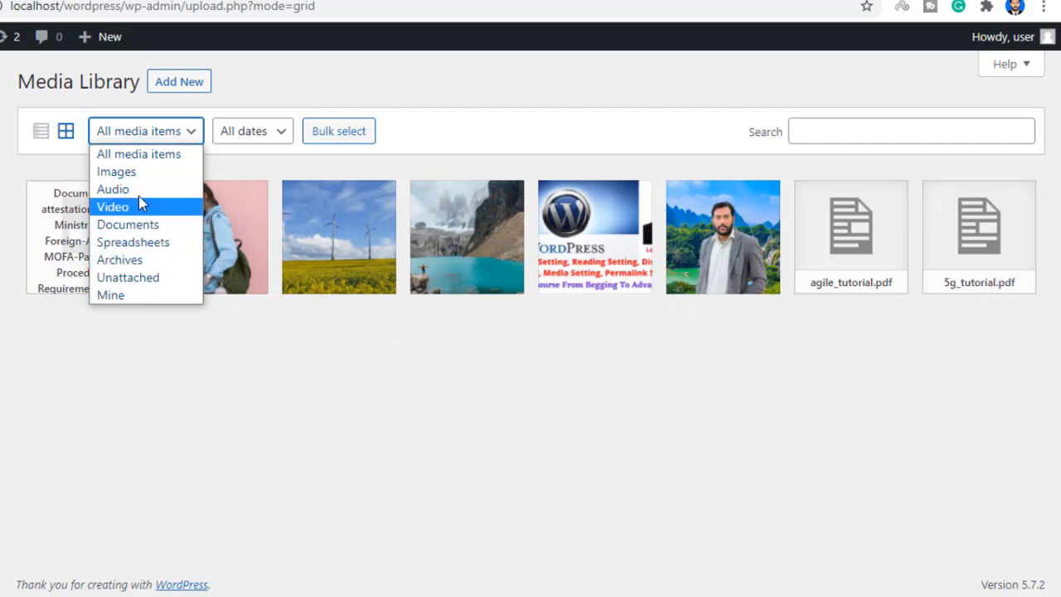
pyautogui.click(139, 173)
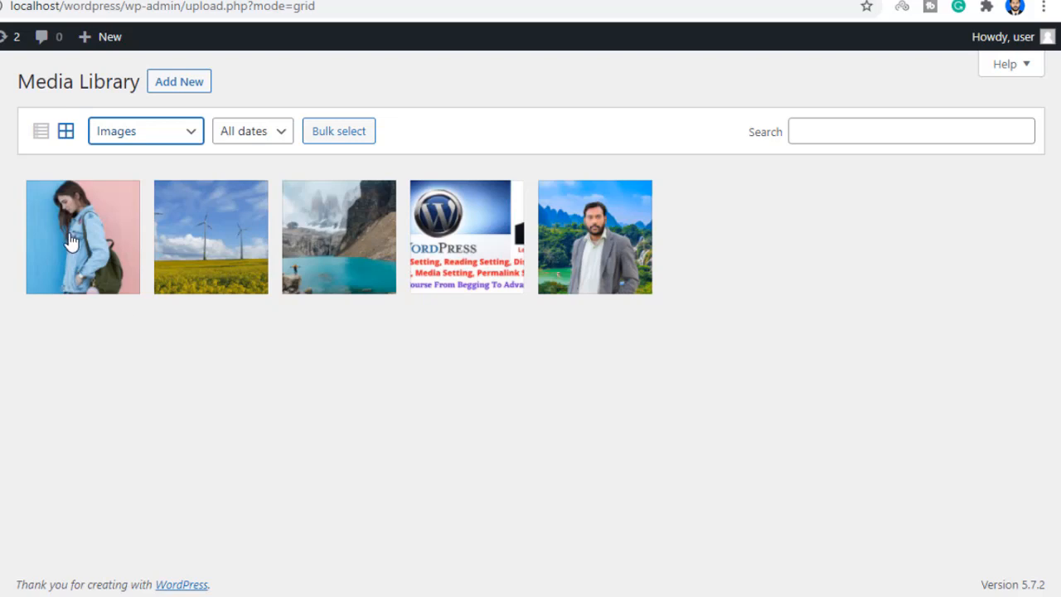
# Step: Filter the media library by audio, followed by video
pyautogui.click(149, 139)
pyautogui.click(133, 191)
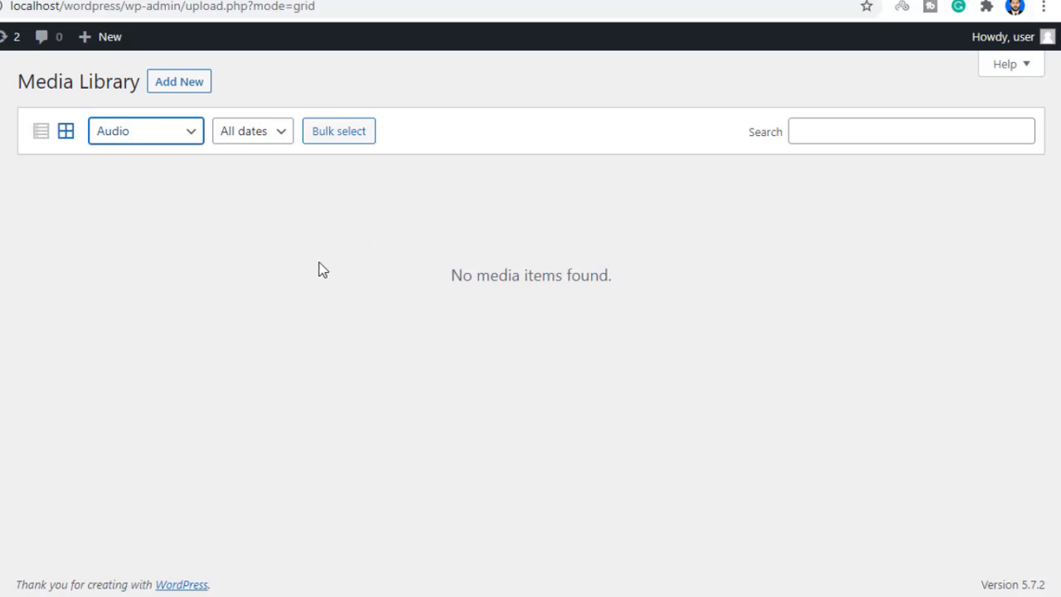
pyautogui.click(165, 135)
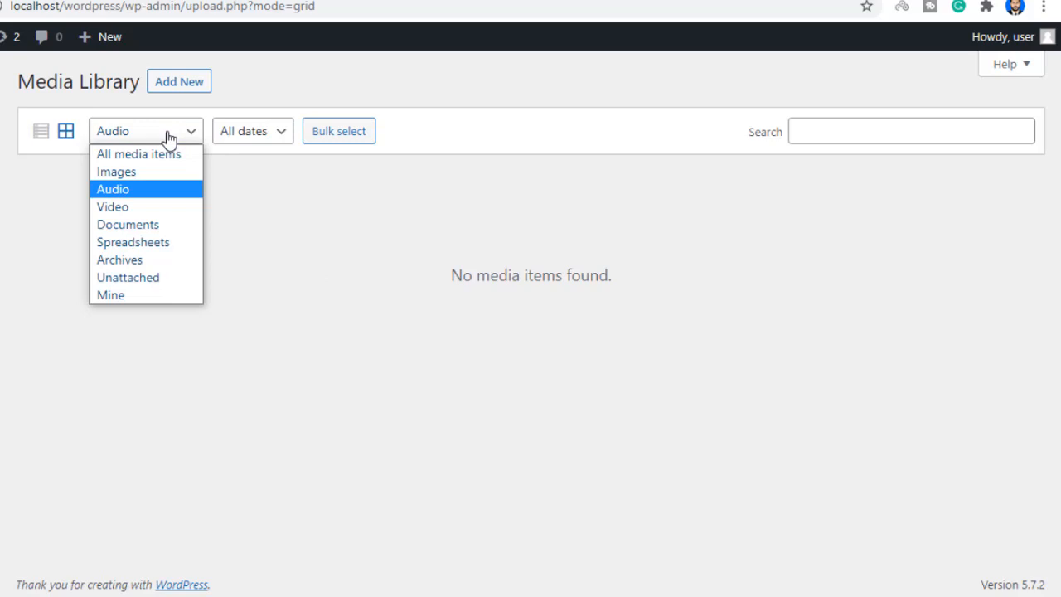
pyautogui.click(146, 207)
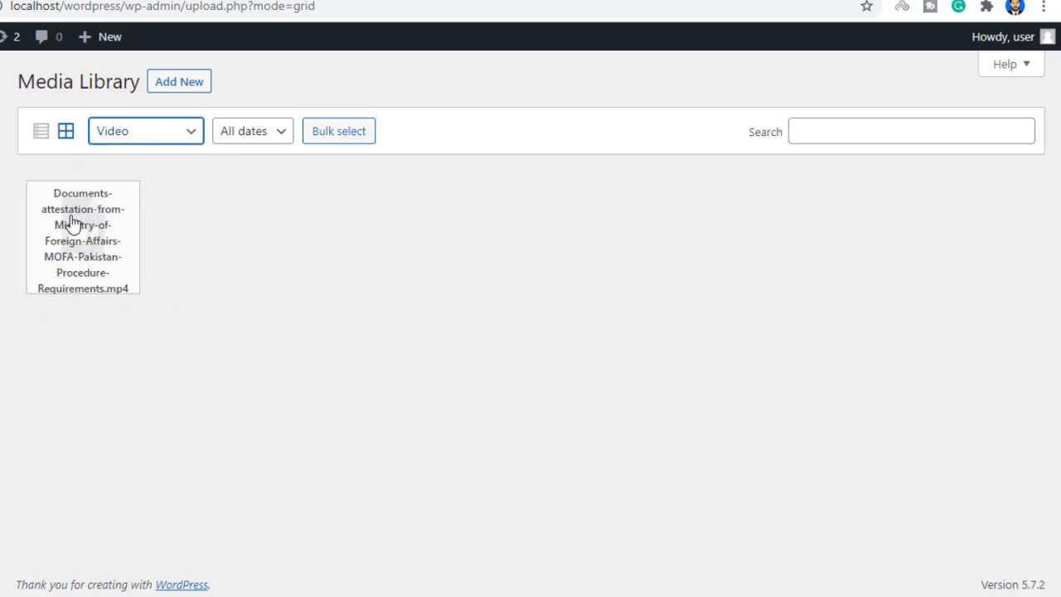
# Step: Show all media items and permanently delete the Ministry of Foreign Affairs documents attestation video
pyautogui.click(137, 138)
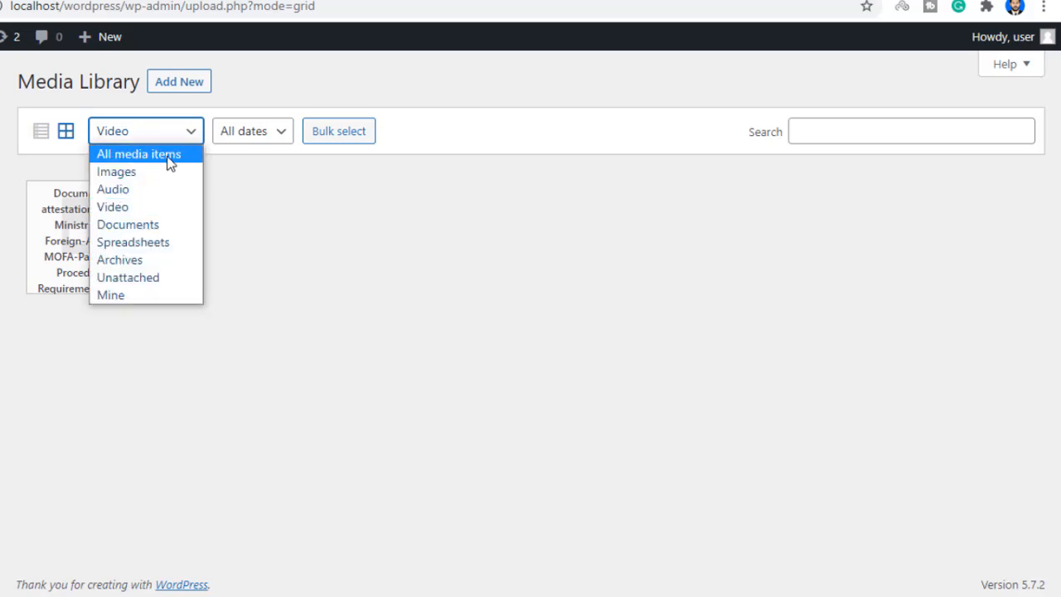
pyautogui.click(170, 159)
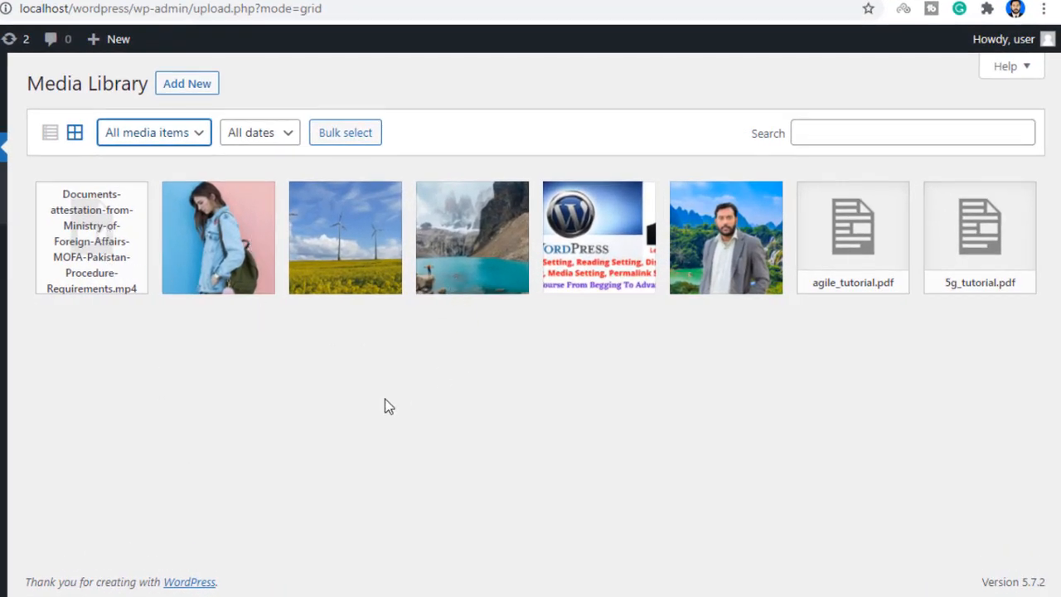
pyautogui.click(84, 240)
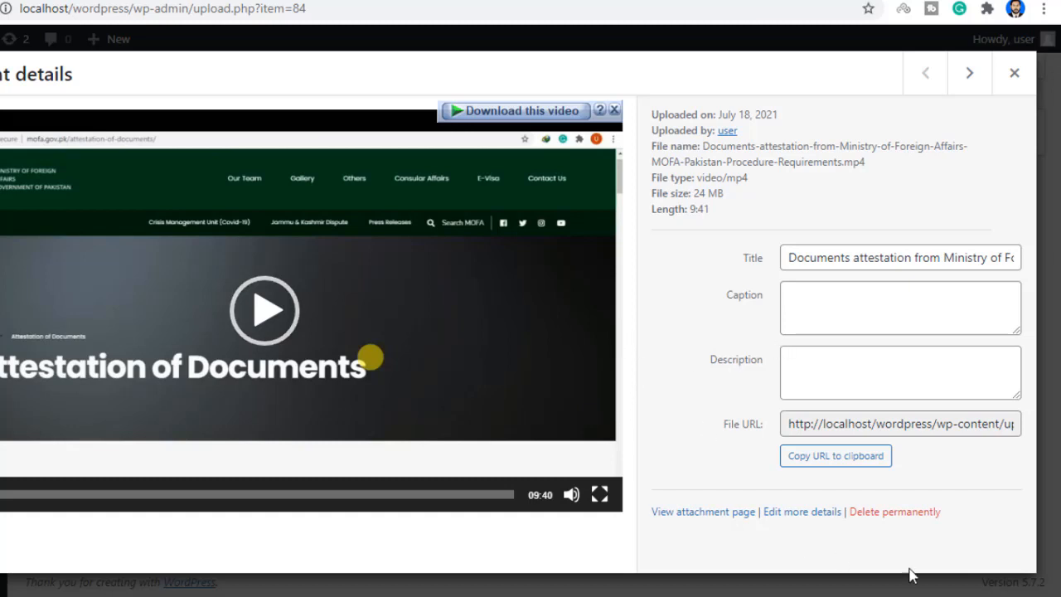
pyautogui.click(921, 516)
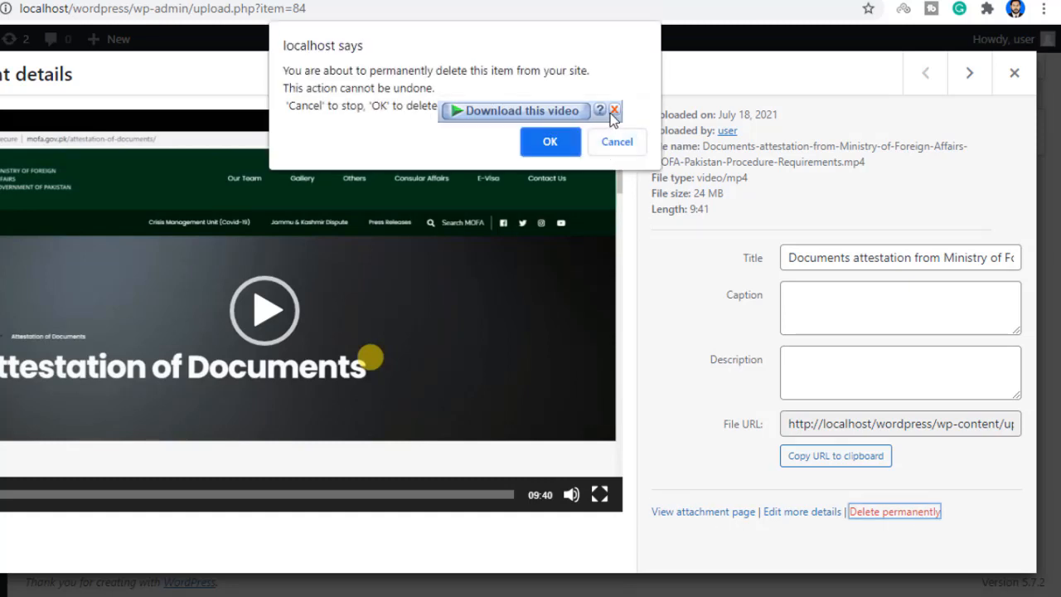
pyautogui.click(528, 143)
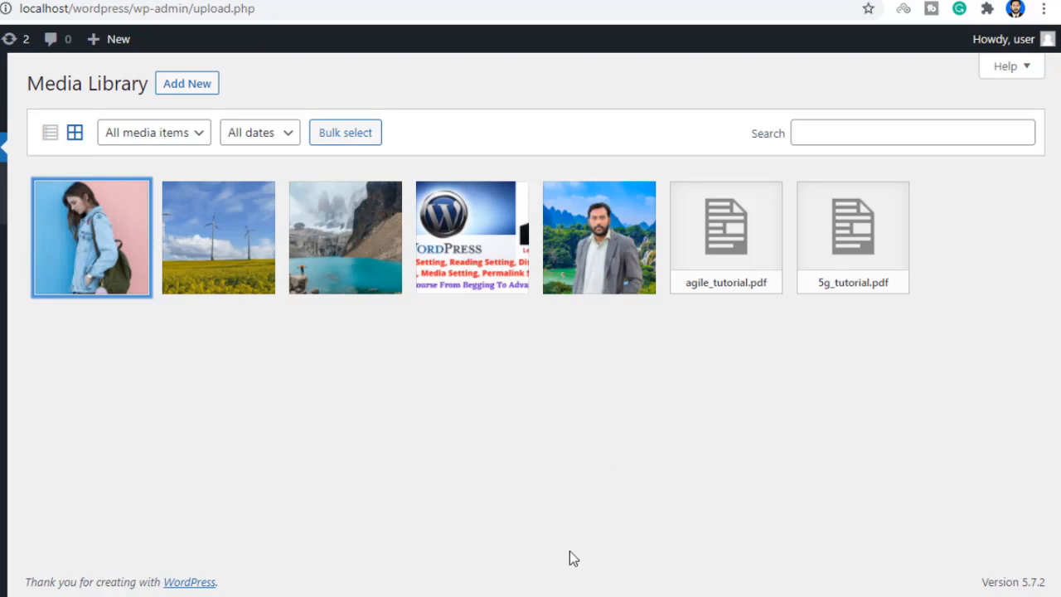
# Step: Permanently delete the mountain lake image torres-del-paine-6356782_1920.jpg from the media library
pyautogui.click(317, 232)
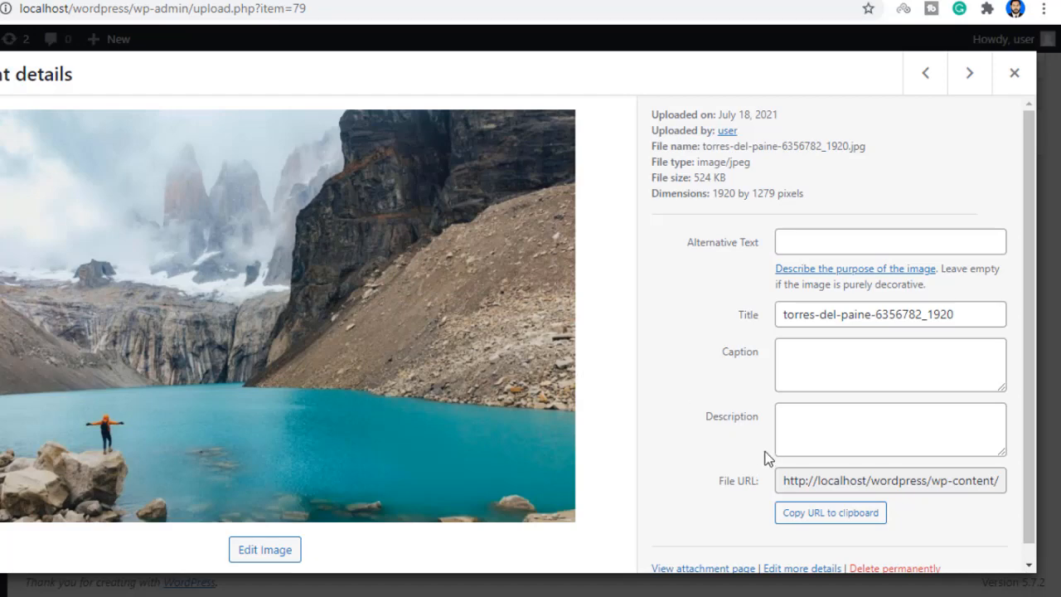
pyautogui.scroll(-1, 758, 438)
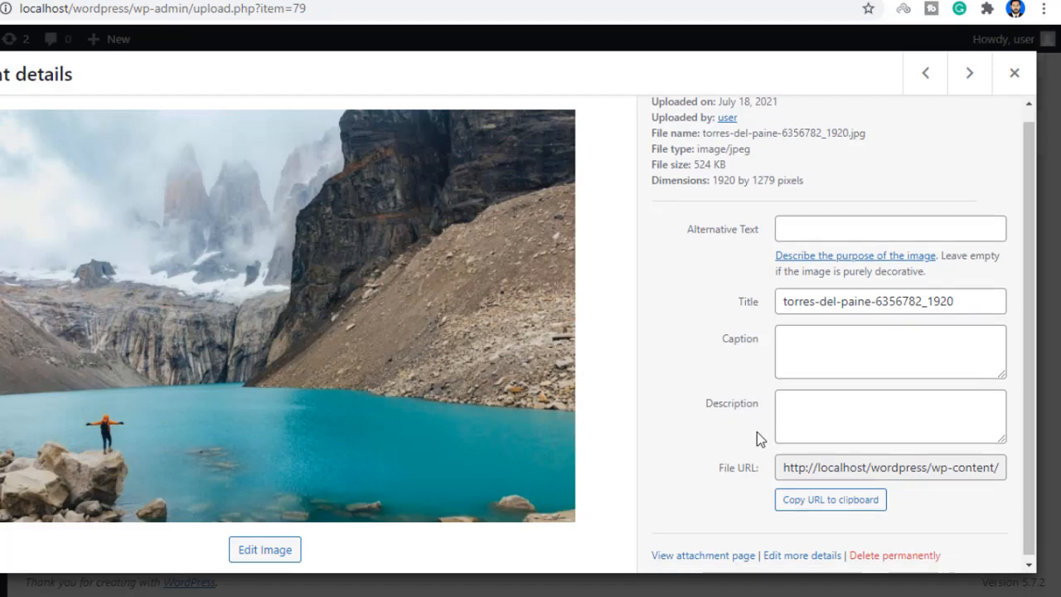
pyautogui.click(897, 551)
pyautogui.click(547, 141)
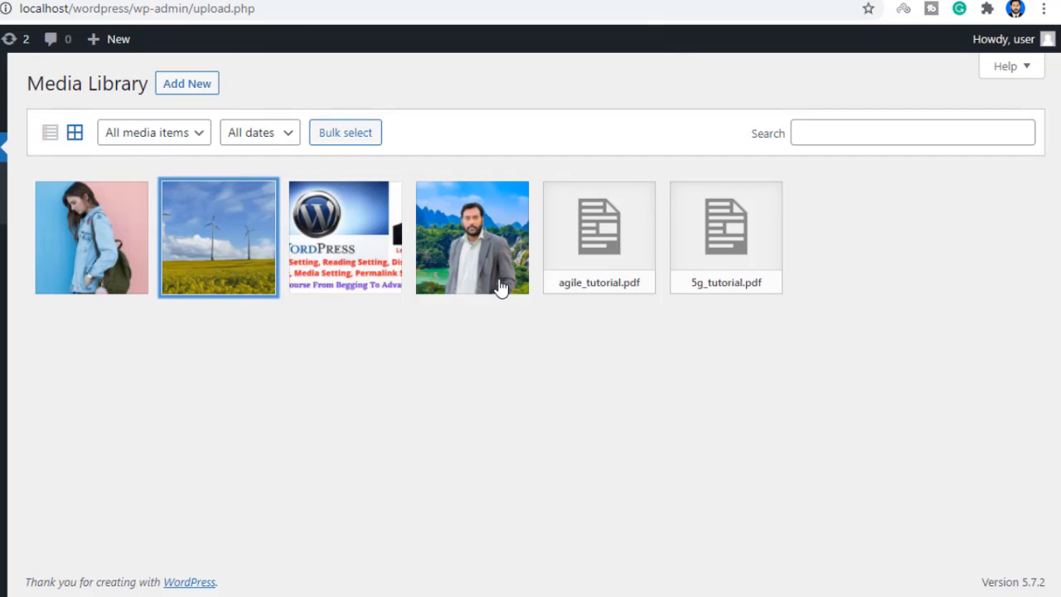
pyautogui.click(388, 454)
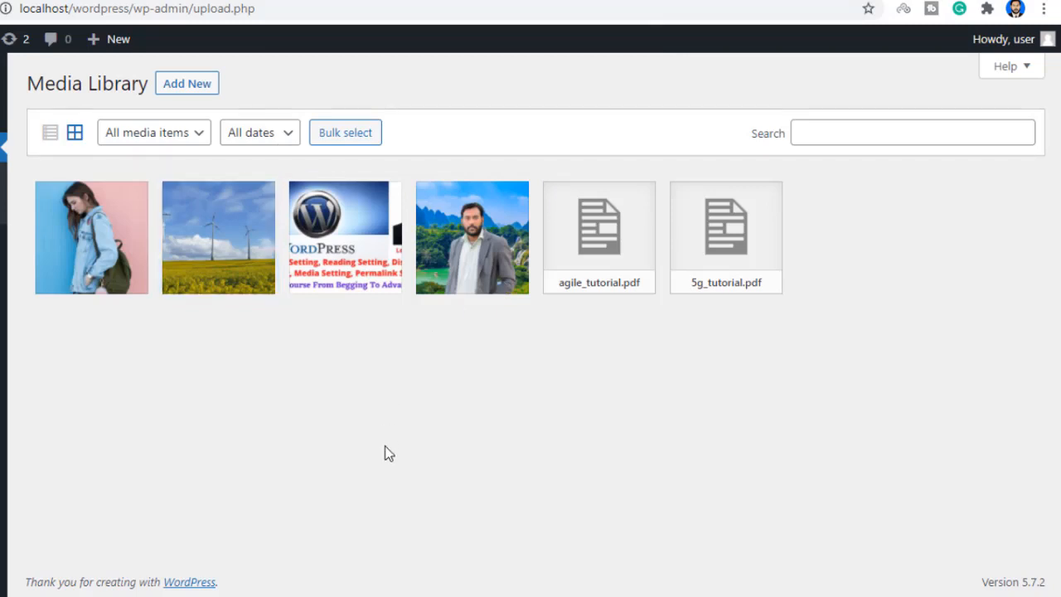
# Step: Bulk select the four images and agile_tutorial.pdf, and cancel the bulk selection without deleting anything
pyautogui.click(354, 135)
pyautogui.click(186, 136)
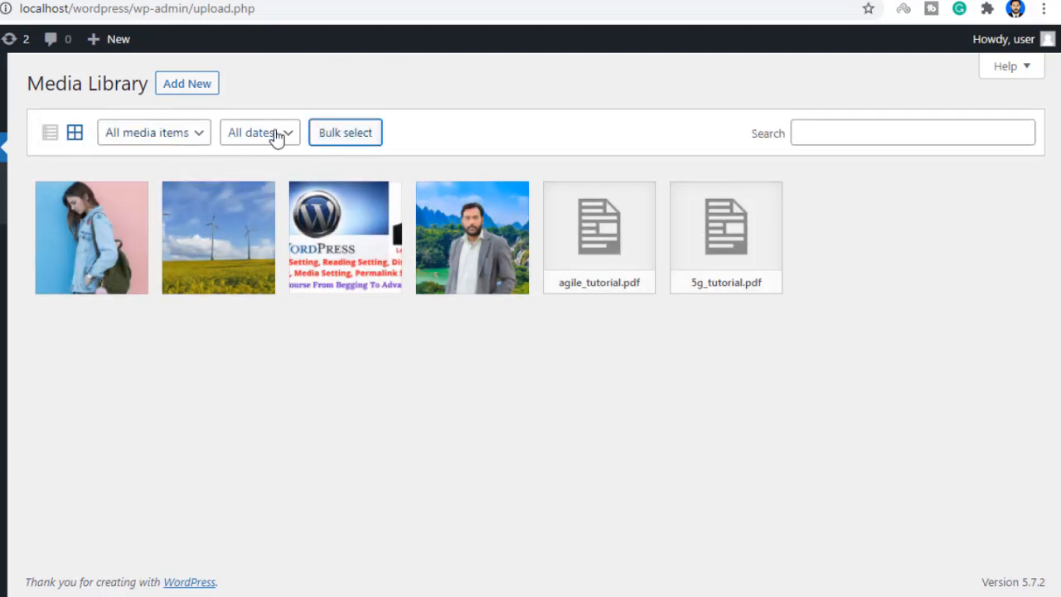
pyautogui.click(343, 133)
pyautogui.click(110, 259)
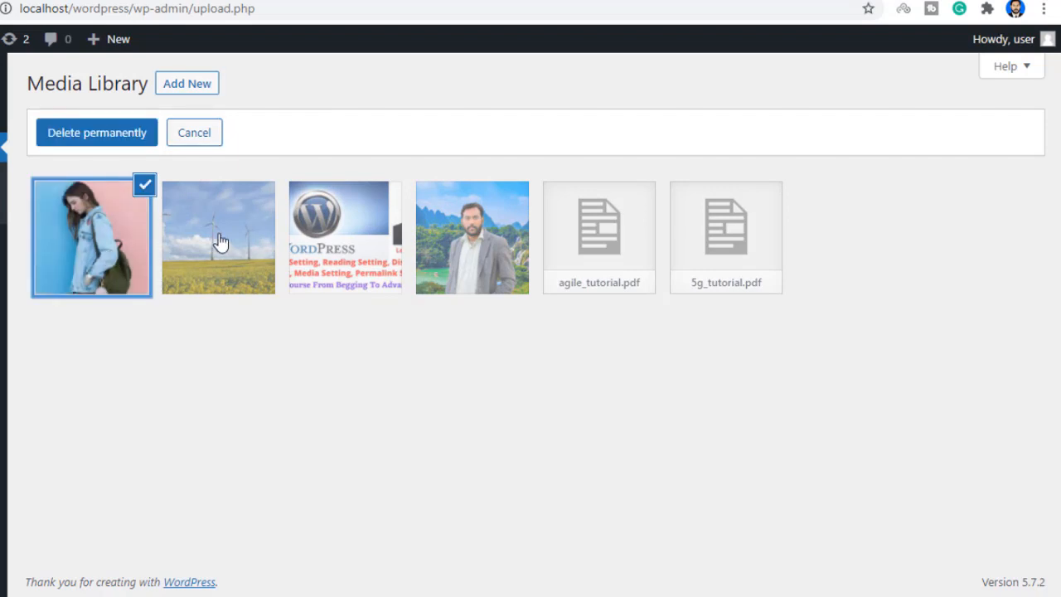
pyautogui.click(218, 241)
pyautogui.click(339, 238)
pyautogui.click(509, 232)
pyautogui.click(592, 225)
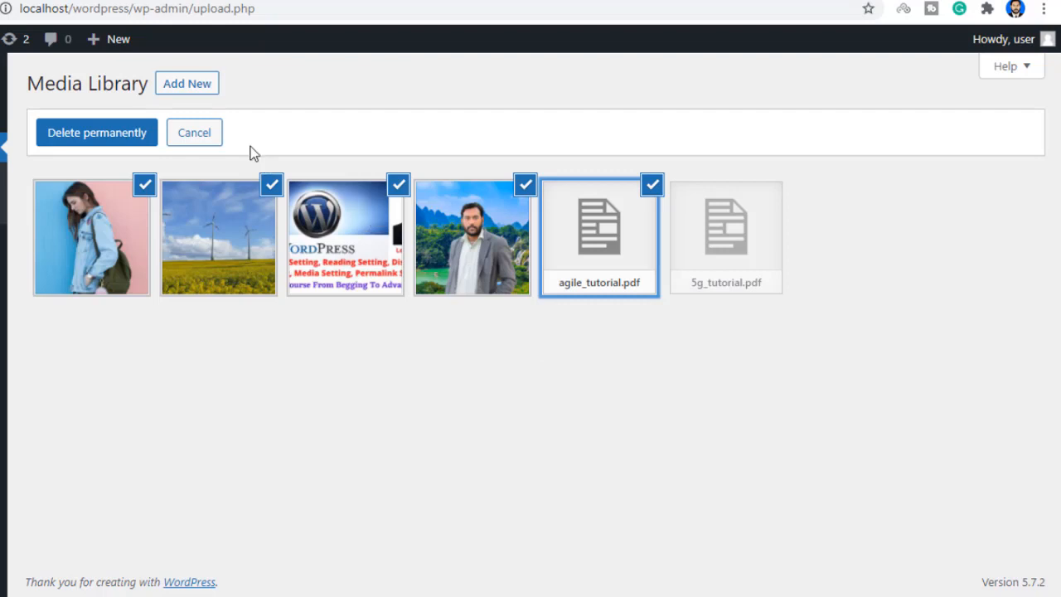
pyautogui.click(192, 135)
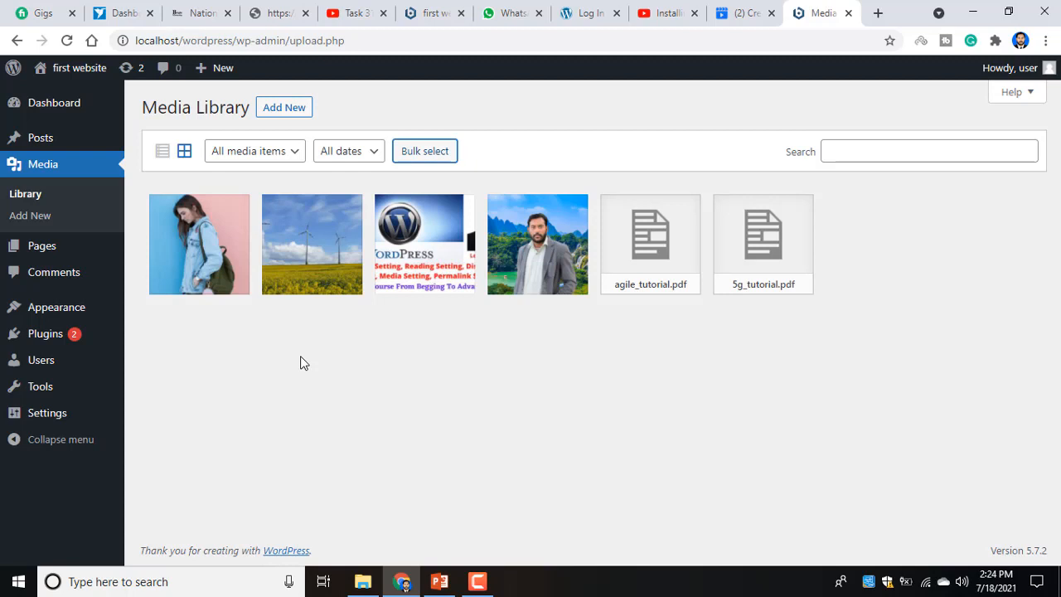
pyautogui.click(478, 581)
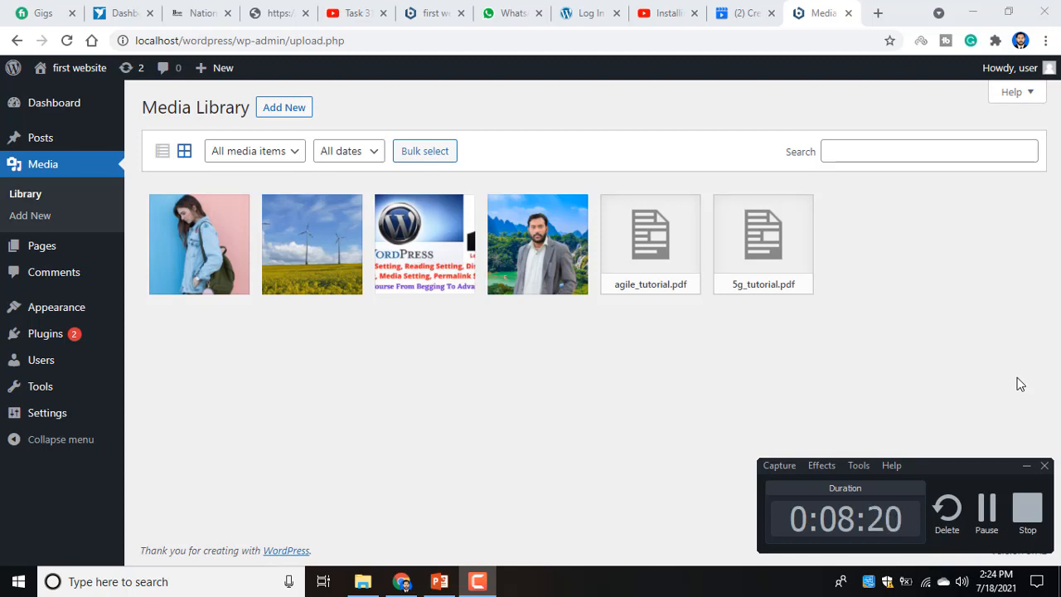
pyautogui.click(1029, 514)
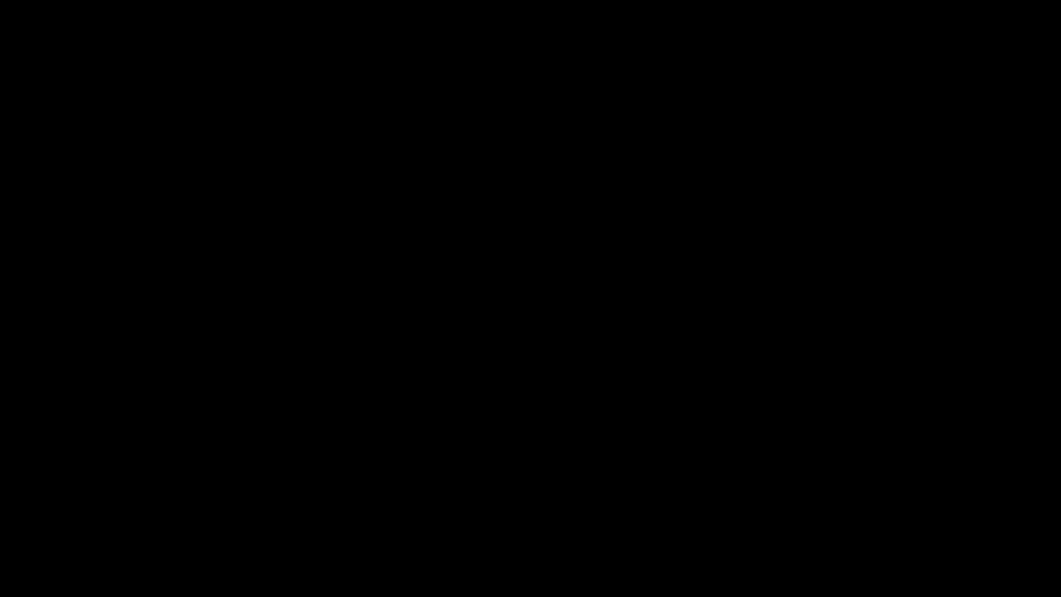